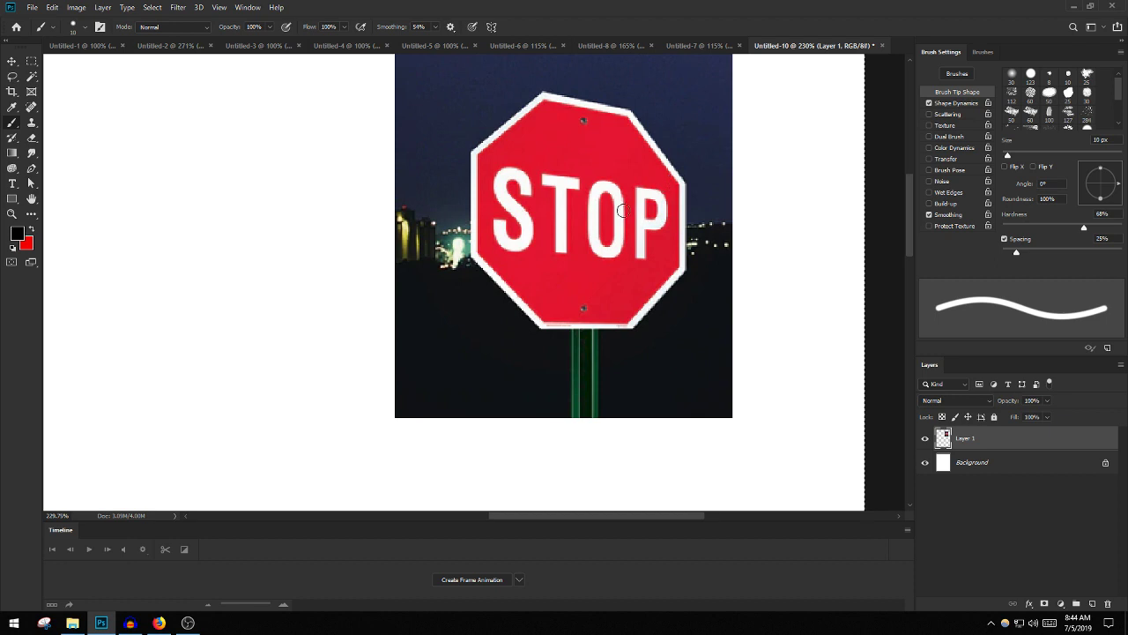
Switch to Firefox and search Google Images for "basketball".
{"action": "scroll", "coordinate": [623, 210], "scroll_direction": "up", "scroll_amount": 2}
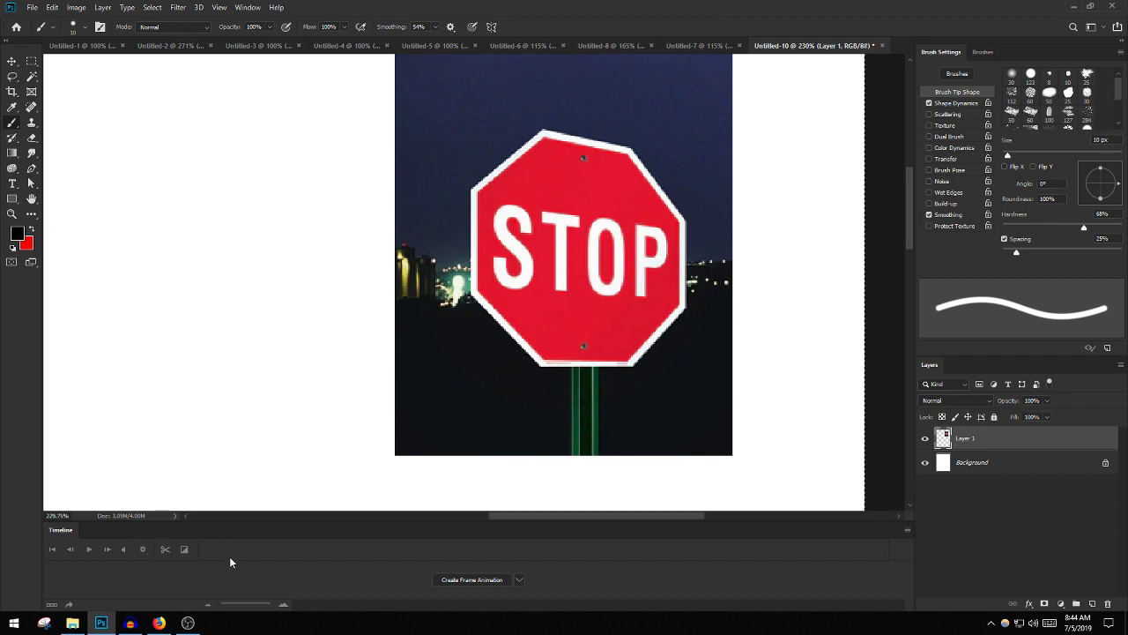
{"action": "mouse_move", "coordinate": [161, 623]}
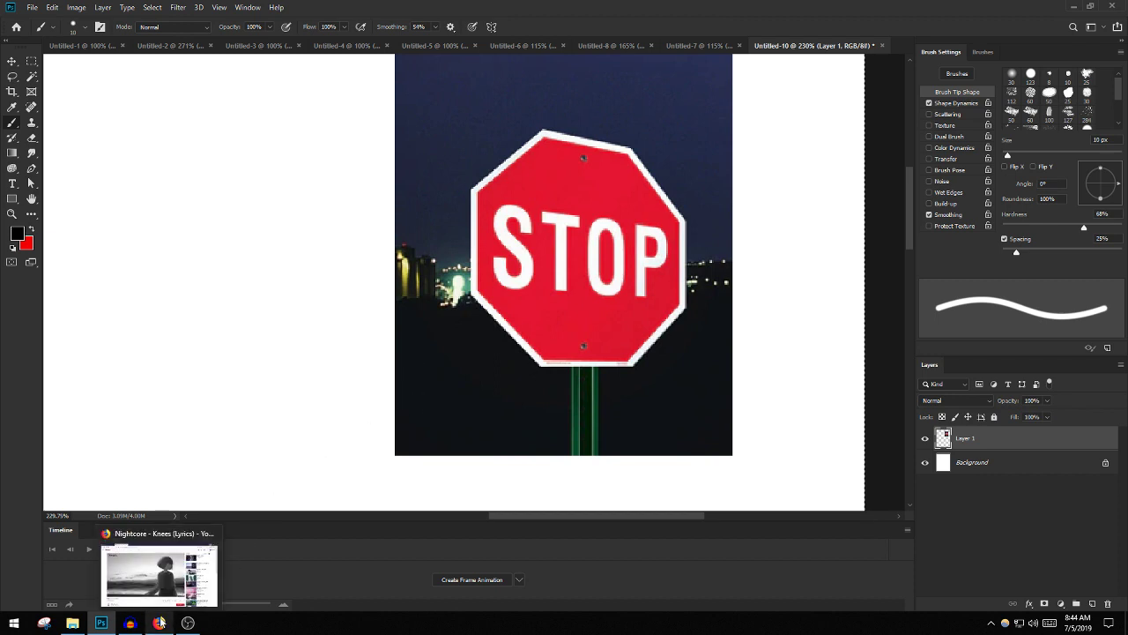
{"action": "left_click", "coordinate": [160, 623]}
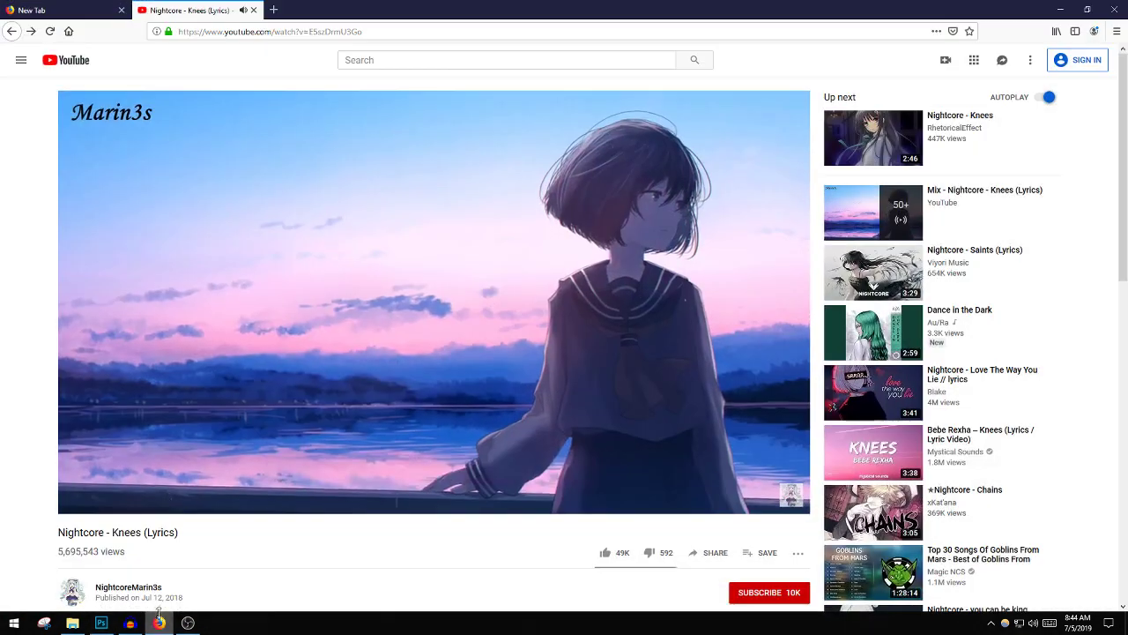
{"action": "left_click", "coordinate": [60, 12]}
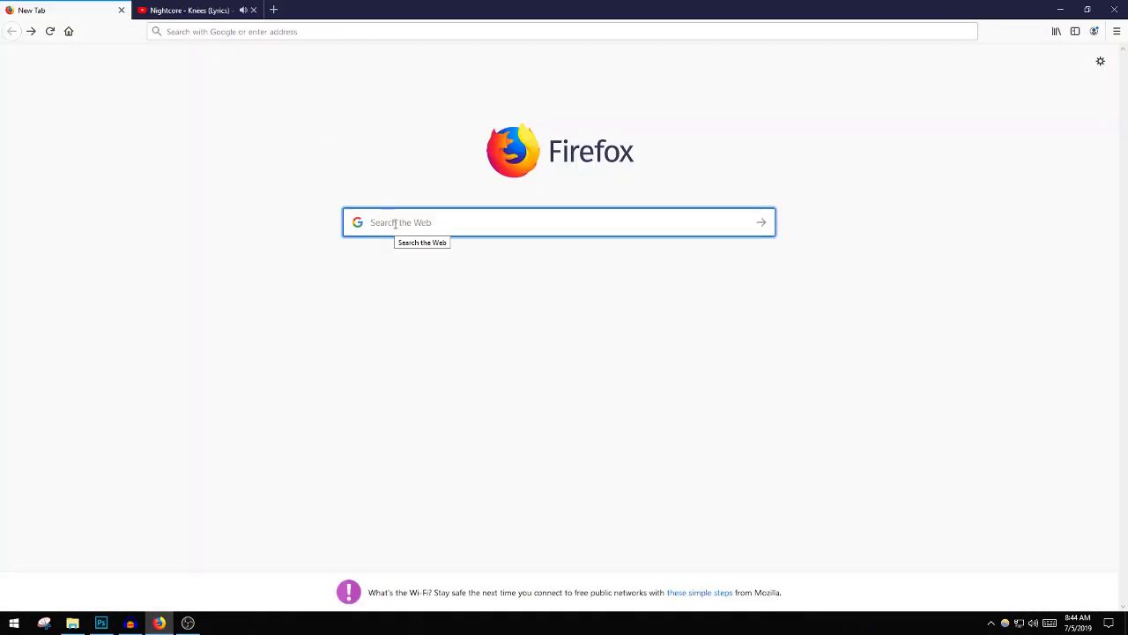
{"action": "type", "text": "baske"}
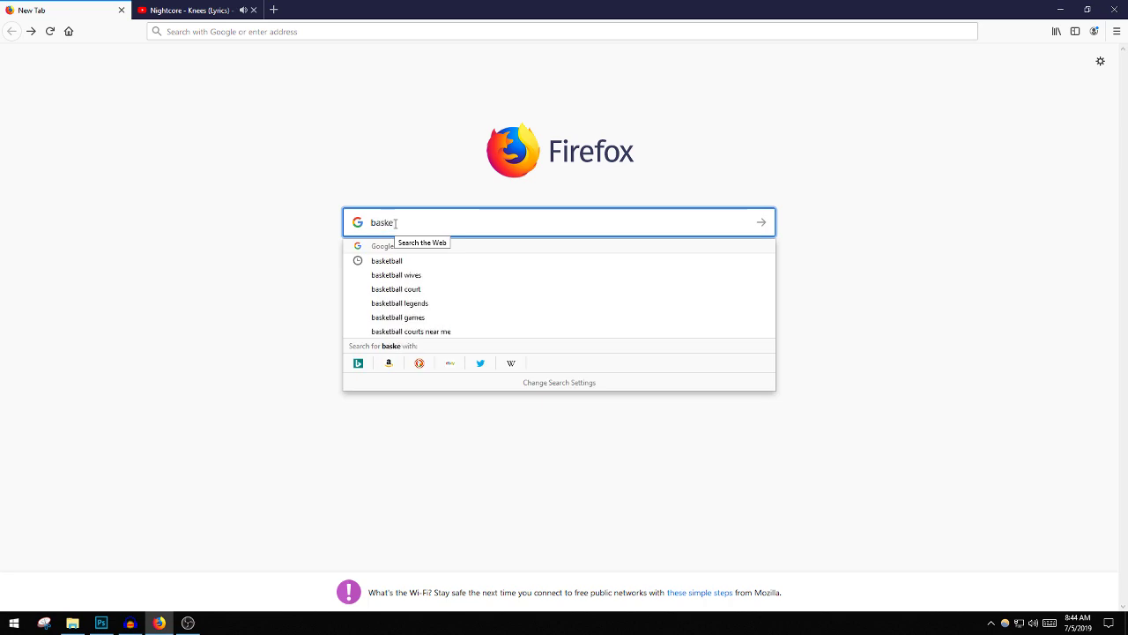
{"action": "left_click", "coordinate": [393, 260]}
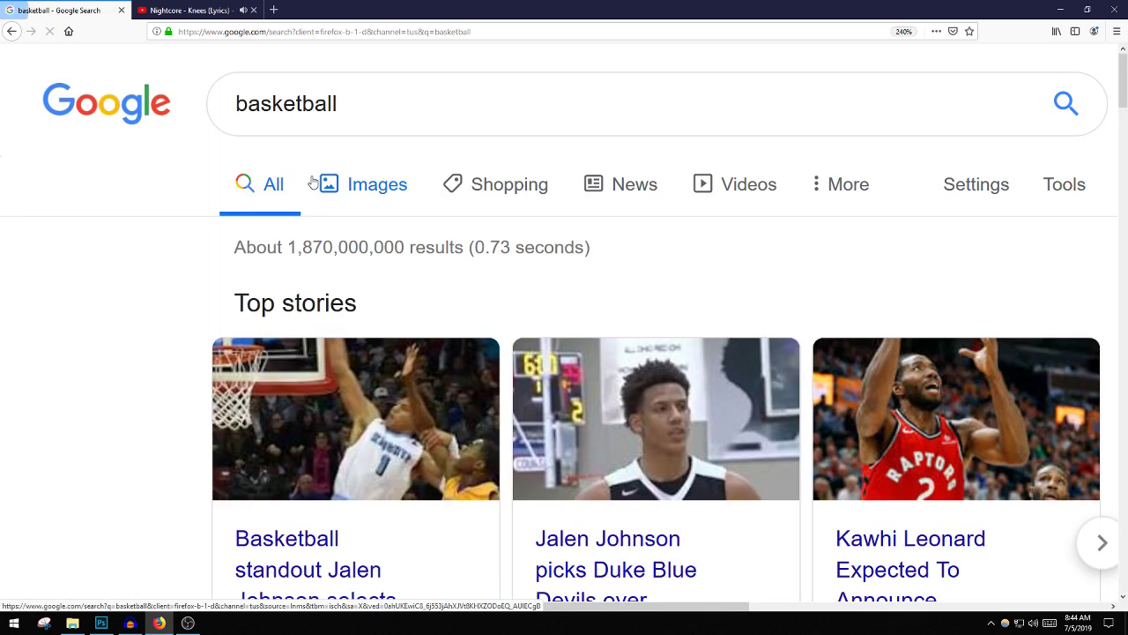
{"action": "left_click", "coordinate": [340, 183]}
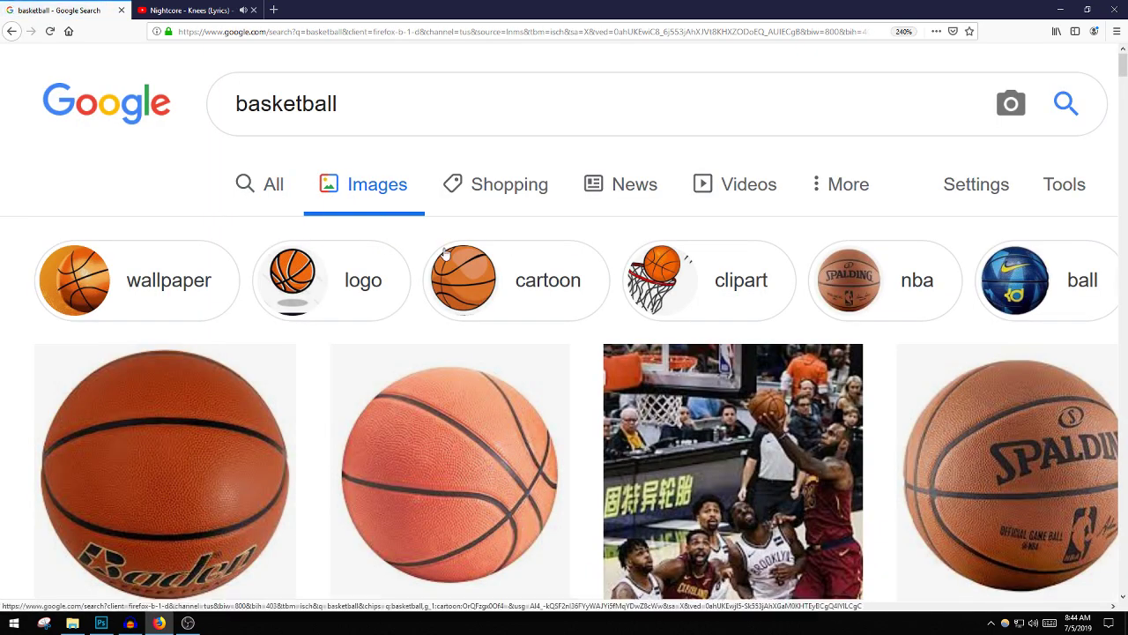
Open the Basketball PopSockets PopGrip image from the results and copy the picture.
{"action": "scroll", "coordinate": [303, 307], "scroll_direction": "down", "scroll_amount": 3}
{"action": "left_click", "coordinate": [355, 217]}
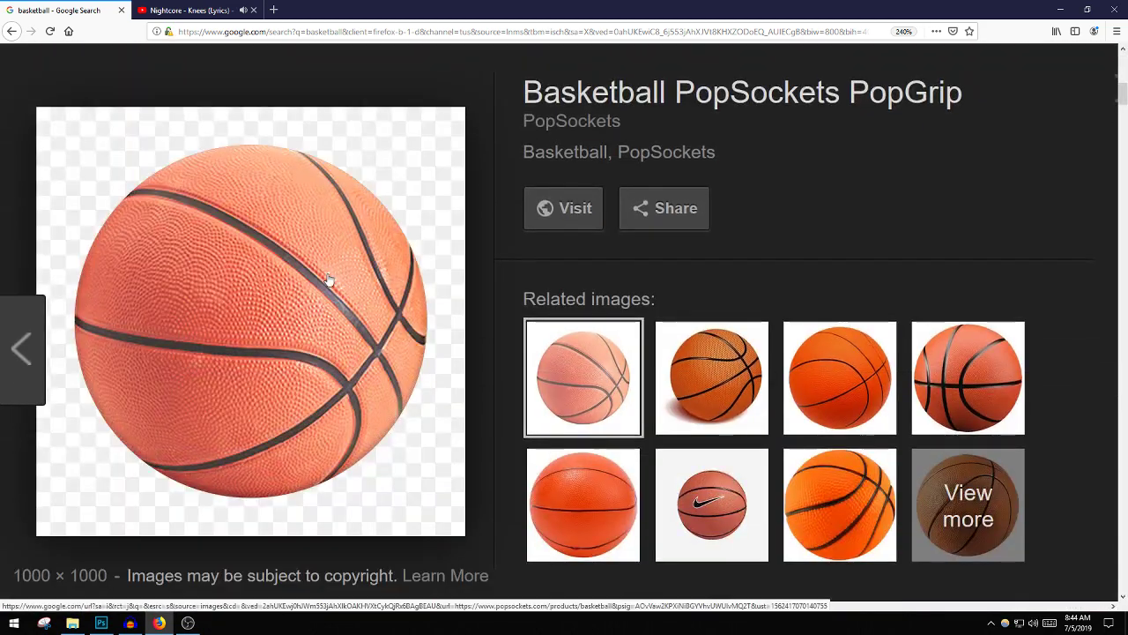
{"action": "right_click", "coordinate": [328, 280]}
{"action": "left_click", "coordinate": [374, 395]}
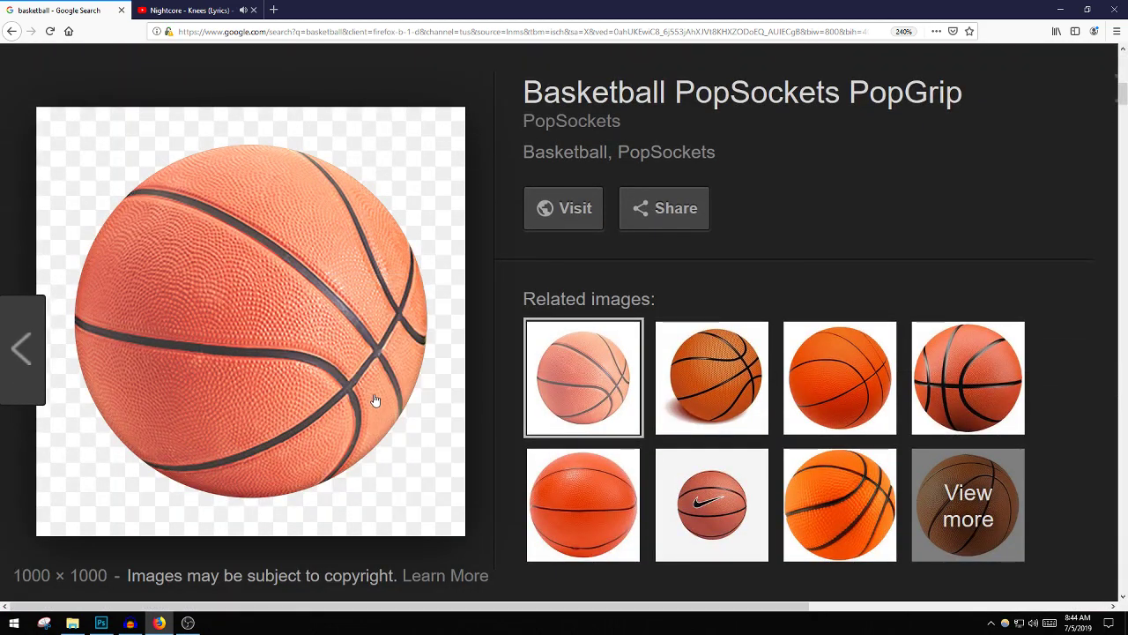
Switch back to Photoshop and paste the copied basketball picture into the stop sign document.
{"action": "left_click", "coordinate": [100, 622]}
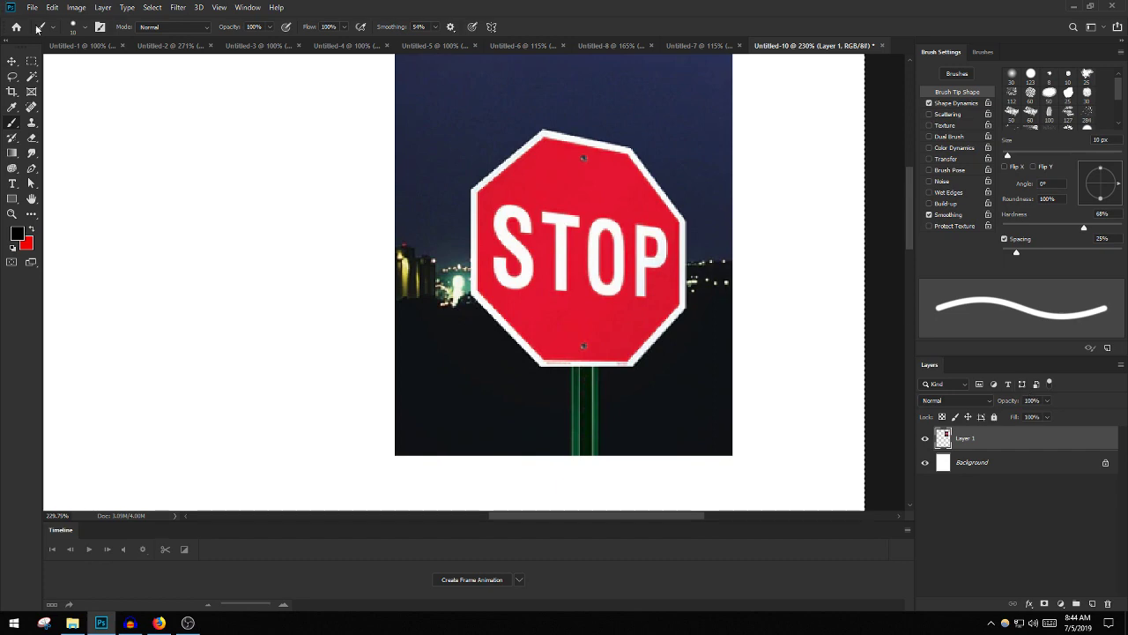
{"action": "left_click", "coordinate": [52, 8]}
{"action": "left_click", "coordinate": [61, 111]}
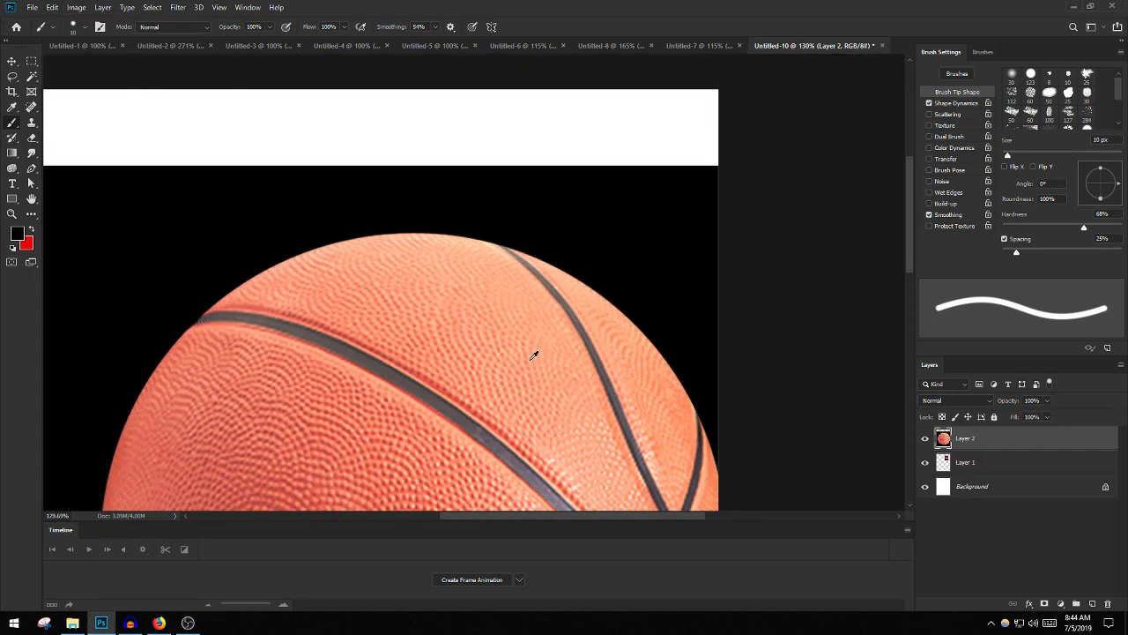
Scale the pasted basketball proportionally to about 49% and move it to the empty area below and left of the stop sign photo.
{"action": "scroll", "coordinate": [530, 233], "scroll_direction": "down", "scroll_amount": 3}
{"action": "left_click", "coordinate": [12, 61]}
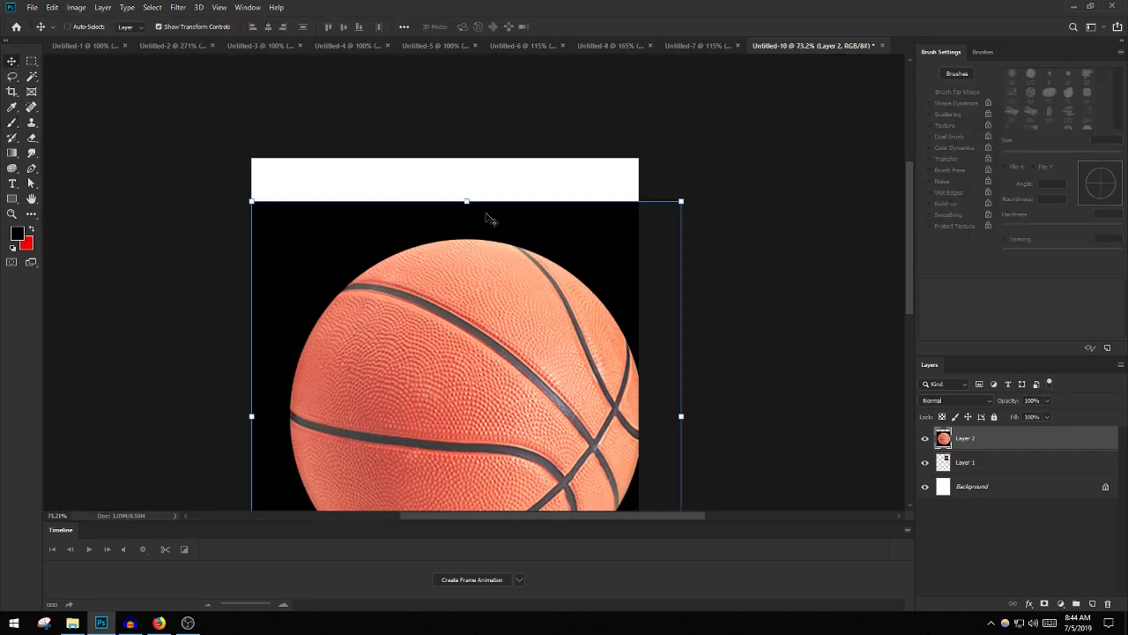
{"action": "left_click_drag", "start_coordinate": [680, 197], "coordinate": [462, 421]}
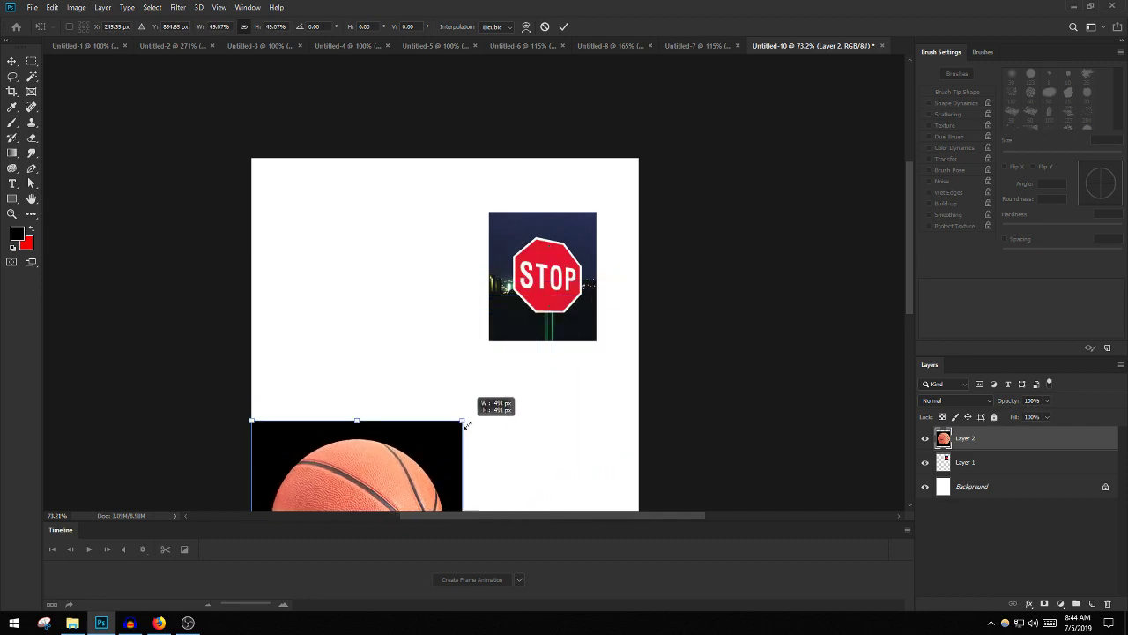
{"action": "left_click_drag", "start_coordinate": [410, 458], "coordinate": [435, 332]}
{"action": "scroll", "coordinate": [377, 370], "scroll_direction": "down", "scroll_amount": 2}
{"action": "scroll", "coordinate": [323, 350], "scroll_direction": "up", "scroll_amount": 2}
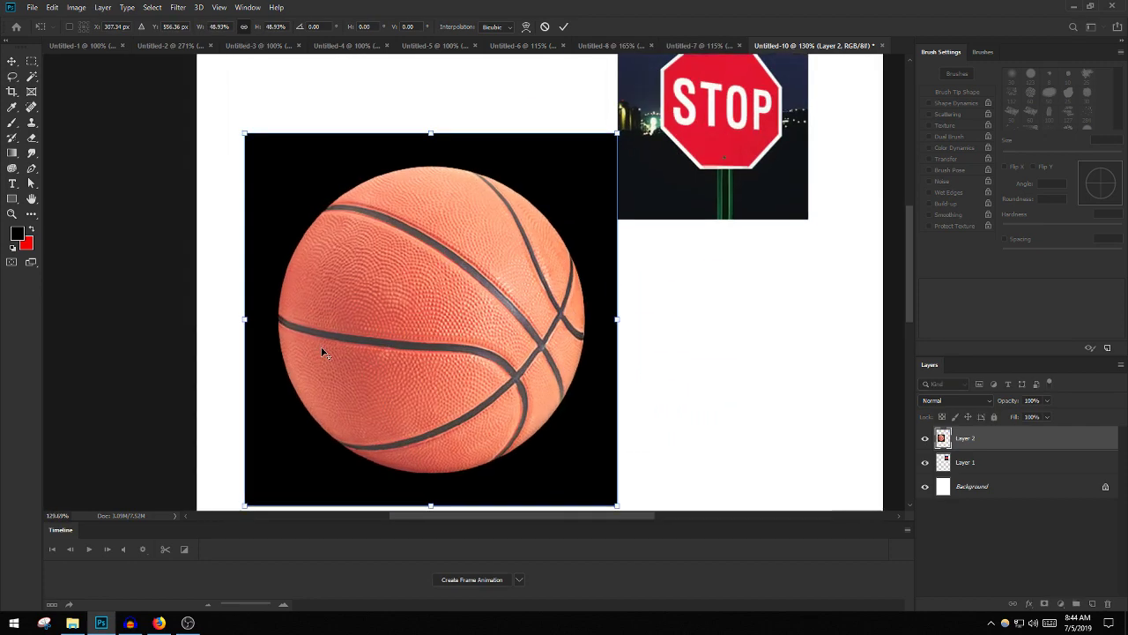
{"action": "left_click", "coordinate": [14, 61]}
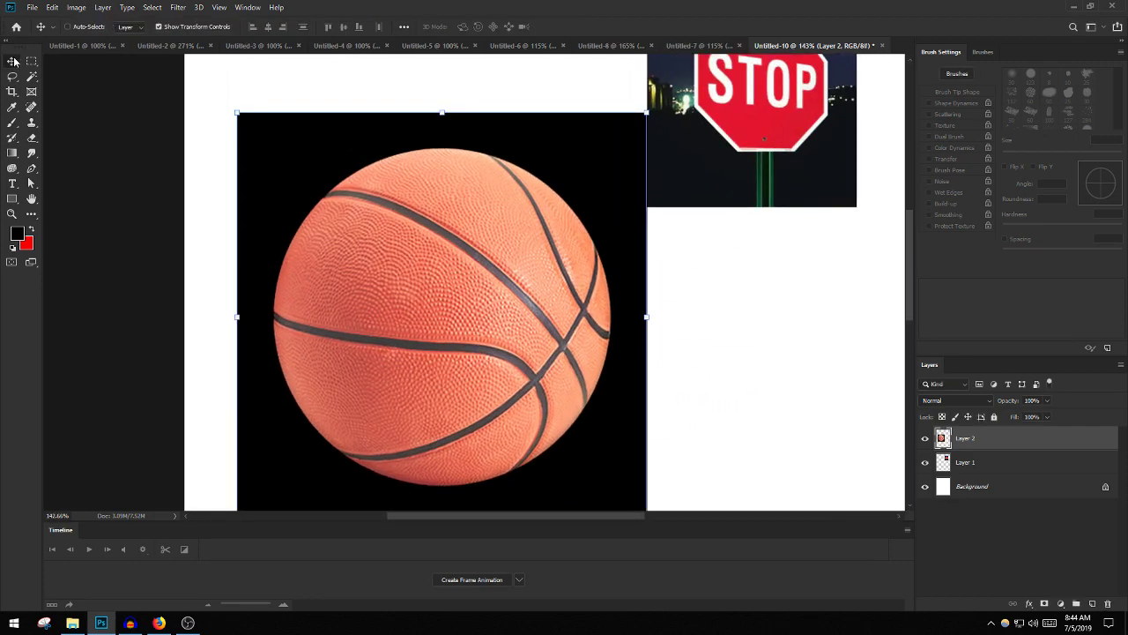
Erase a thin ring of the black background around the basketball's edge with a 12 px eraser.
{"action": "left_click", "coordinate": [32, 137]}
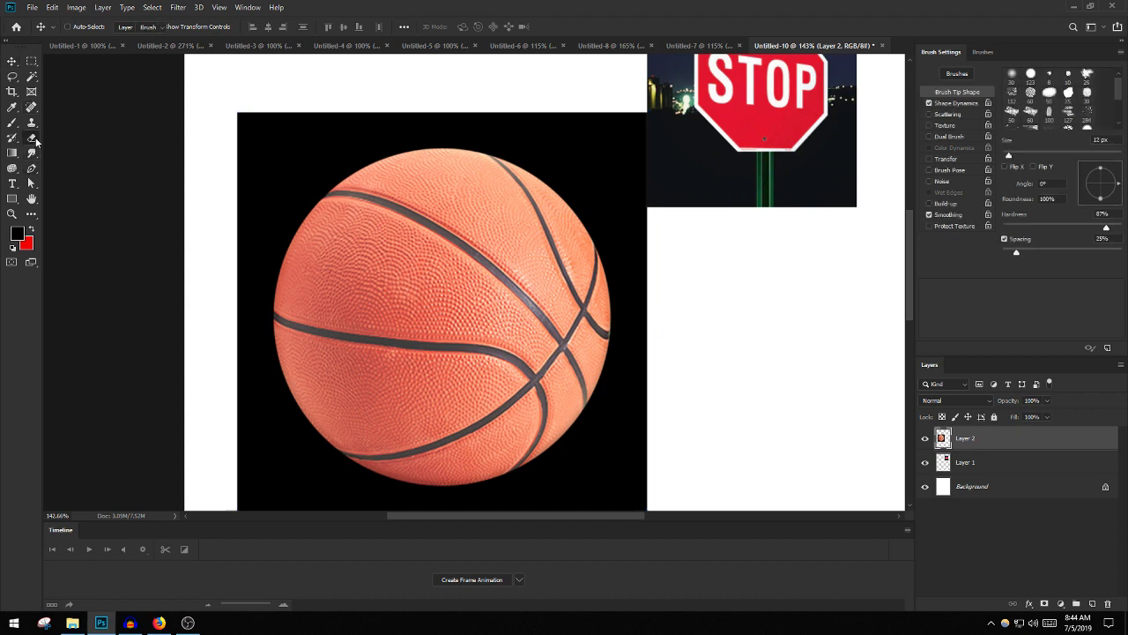
{"action": "scroll", "coordinate": [583, 173], "scroll_direction": "down", "scroll_amount": 1}
{"action": "left_click", "coordinate": [80, 30]}
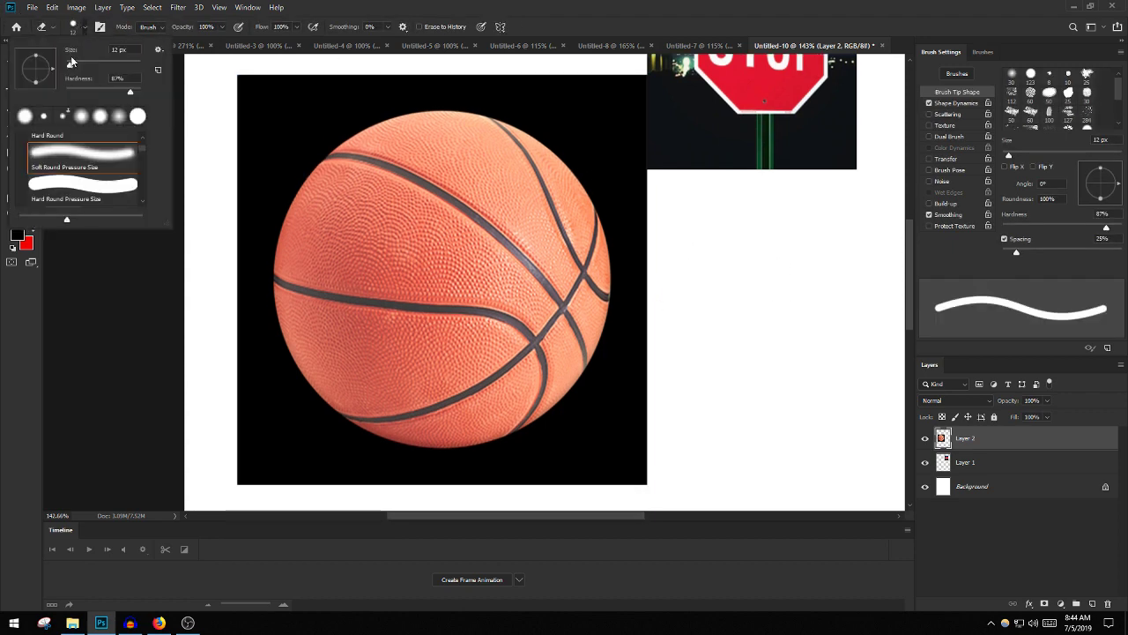
{"action": "left_click", "coordinate": [437, 5]}
{"action": "mouse_move", "coordinate": [559, 144]}
{"action": "left_mouse_down"}
{"action": "mouse_move", "coordinate": [482, 107]}
{"action": "mouse_move", "coordinate": [435, 103]}
{"action": "mouse_move", "coordinate": [372, 116]}
{"action": "mouse_move", "coordinate": [318, 157]}
{"action": "mouse_move", "coordinate": [270, 244]}
{"action": "mouse_move", "coordinate": [262, 300]}
{"action": "mouse_move", "coordinate": [314, 403]}
{"action": "mouse_move", "coordinate": [386, 444]}
{"action": "mouse_move", "coordinate": [460, 454]}
{"action": "mouse_move", "coordinate": [531, 431]}
{"action": "mouse_move", "coordinate": [574, 393]}
{"action": "mouse_move", "coordinate": [600, 353]}
{"action": "mouse_move", "coordinate": [617, 267]}
{"action": "mouse_move", "coordinate": [589, 180]}
{"action": "mouse_move", "coordinate": [529, 121]}
{"action": "left_mouse_up"}
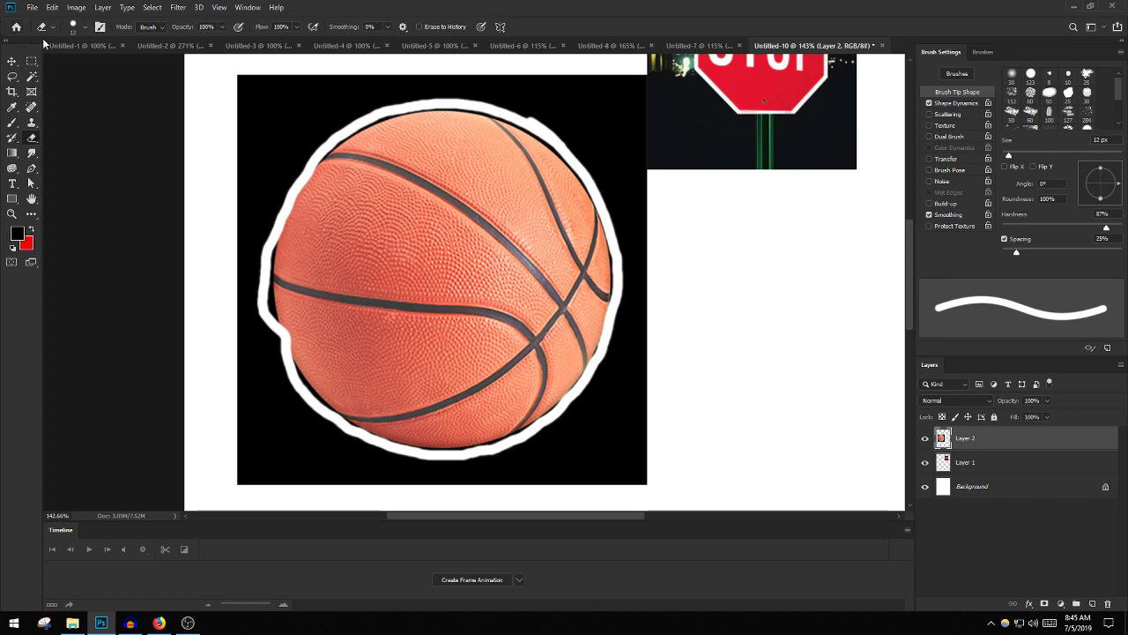
Set the eraser size to 29 px and erase the remaining black background around the basketball.
{"action": "left_click", "coordinate": [80, 29]}
{"action": "left_click_drag", "start_coordinate": [72, 63], "coordinate": [92, 63]}
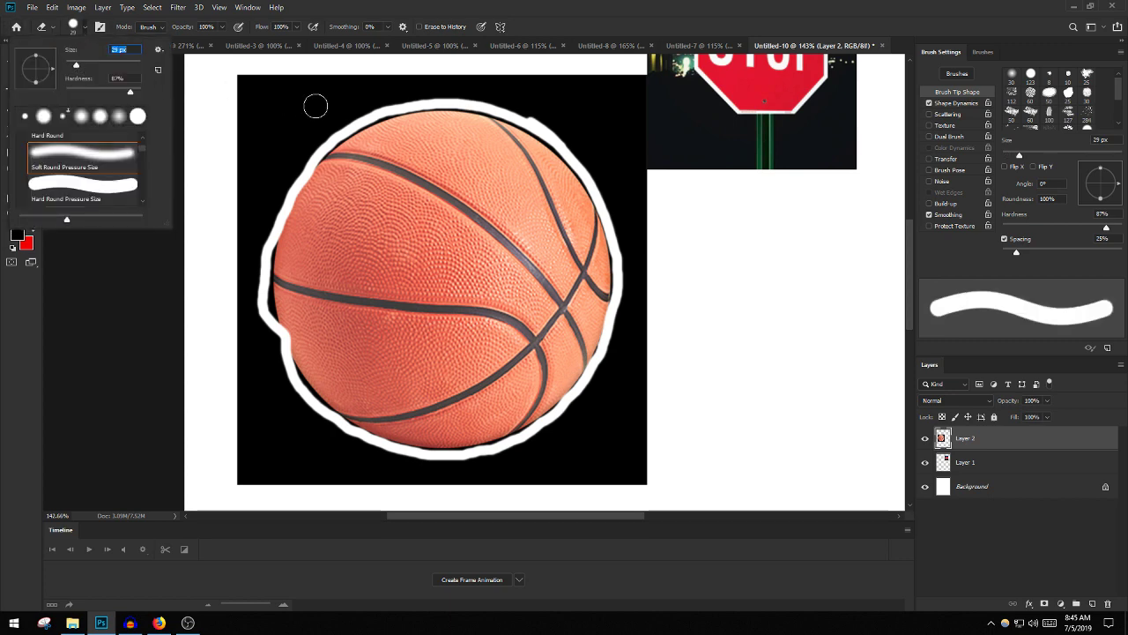
{"action": "mouse_move", "coordinate": [335, 111]}
{"action": "left_mouse_down"}
{"action": "mouse_move", "coordinate": [268, 203]}
{"action": "mouse_move", "coordinate": [246, 259]}
{"action": "mouse_move", "coordinate": [251, 300]}
{"action": "mouse_move", "coordinate": [264, 198]}
{"action": "mouse_move", "coordinate": [259, 248]}
{"action": "mouse_move", "coordinate": [250, 175]}
{"action": "mouse_move", "coordinate": [243, 192]}
{"action": "mouse_move", "coordinate": [245, 98]}
{"action": "mouse_move", "coordinate": [242, 111]}
{"action": "mouse_move", "coordinate": [264, 129]}
{"action": "mouse_move", "coordinate": [242, 101]}
{"action": "mouse_move", "coordinate": [266, 73]}
{"action": "mouse_move", "coordinate": [318, 97]}
{"action": "mouse_move", "coordinate": [274, 174]}
{"action": "mouse_move", "coordinate": [248, 157]}
{"action": "mouse_move", "coordinate": [298, 141]}
{"action": "mouse_move", "coordinate": [318, 156]}
{"action": "mouse_move", "coordinate": [294, 105]}
{"action": "mouse_move", "coordinate": [316, 92]}
{"action": "mouse_move", "coordinate": [325, 131]}
{"action": "mouse_move", "coordinate": [341, 107]}
{"action": "mouse_move", "coordinate": [356, 105]}
{"action": "mouse_move", "coordinate": [353, 114]}
{"action": "mouse_move", "coordinate": [305, 82]}
{"action": "mouse_move", "coordinate": [364, 86]}
{"action": "mouse_move", "coordinate": [357, 105]}
{"action": "mouse_move", "coordinate": [384, 95]}
{"action": "mouse_move", "coordinate": [382, 82]}
{"action": "mouse_move", "coordinate": [390, 96]}
{"action": "mouse_move", "coordinate": [447, 81]}
{"action": "mouse_move", "coordinate": [422, 93]}
{"action": "mouse_move", "coordinate": [520, 100]}
{"action": "mouse_move", "coordinate": [481, 92]}
{"action": "mouse_move", "coordinate": [595, 150]}
{"action": "mouse_move", "coordinate": [457, 63]}
{"action": "mouse_move", "coordinate": [611, 121]}
{"action": "mouse_move", "coordinate": [600, 72]}
{"action": "mouse_move", "coordinate": [654, 104]}
{"action": "mouse_move", "coordinate": [599, 143]}
{"action": "mouse_move", "coordinate": [574, 138]}
{"action": "mouse_move", "coordinate": [619, 233]}
{"action": "mouse_move", "coordinate": [627, 325]}
{"action": "mouse_move", "coordinate": [656, 252]}
{"action": "mouse_move", "coordinate": [641, 257]}
{"action": "mouse_move", "coordinate": [634, 186]}
{"action": "mouse_move", "coordinate": [619, 193]}
{"action": "mouse_move", "coordinate": [604, 129]}
{"action": "mouse_move", "coordinate": [631, 103]}
{"action": "mouse_move", "coordinate": [639, 112]}
{"action": "mouse_move", "coordinate": [646, 152]}
{"action": "mouse_move", "coordinate": [628, 142]}
{"action": "mouse_move", "coordinate": [624, 257]}
{"action": "mouse_move", "coordinate": [633, 279]}
{"action": "mouse_move", "coordinate": [616, 300]}
{"action": "mouse_move", "coordinate": [619, 354]}
{"action": "mouse_move", "coordinate": [638, 339]}
{"action": "mouse_move", "coordinate": [645, 401]}
{"action": "mouse_move", "coordinate": [630, 497]}
{"action": "mouse_move", "coordinate": [657, 462]}
{"action": "mouse_move", "coordinate": [619, 349]}
{"action": "mouse_move", "coordinate": [571, 423]}
{"action": "mouse_move", "coordinate": [507, 462]}
{"action": "mouse_move", "coordinate": [591, 377]}
{"action": "mouse_move", "coordinate": [608, 445]}
{"action": "mouse_move", "coordinate": [600, 487]}
{"action": "mouse_move", "coordinate": [538, 494]}
{"action": "mouse_move", "coordinate": [540, 467]}
{"action": "mouse_move", "coordinate": [557, 463]}
{"action": "mouse_move", "coordinate": [388, 466]}
{"action": "mouse_move", "coordinate": [444, 486]}
{"action": "mouse_move", "coordinate": [397, 479]}
{"action": "mouse_move", "coordinate": [341, 440]}
{"action": "mouse_move", "coordinate": [249, 328]}
{"action": "mouse_move", "coordinate": [264, 332]}
{"action": "mouse_move", "coordinate": [309, 414]}
{"action": "mouse_move", "coordinate": [232, 481]}
{"action": "mouse_move", "coordinate": [232, 390]}
{"action": "mouse_move", "coordinate": [290, 456]}
{"action": "mouse_move", "coordinate": [249, 432]}
{"action": "left_mouse_up"}
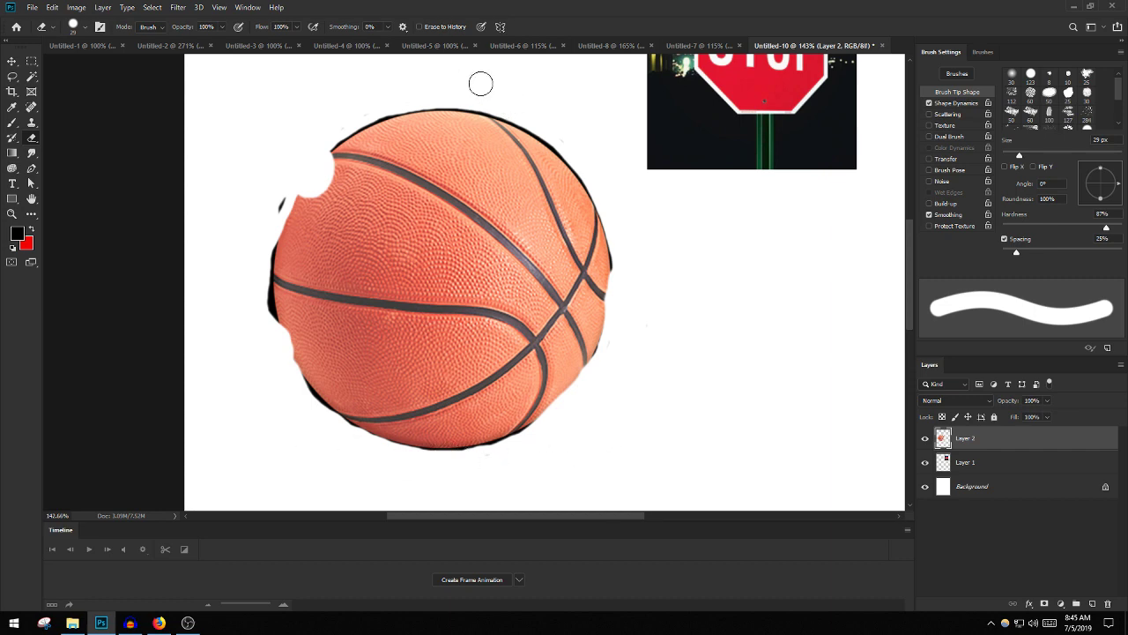
Add a new layer above the basketball layer and set the eraser size to 5 px.
{"action": "left_click", "coordinate": [1091, 603]}
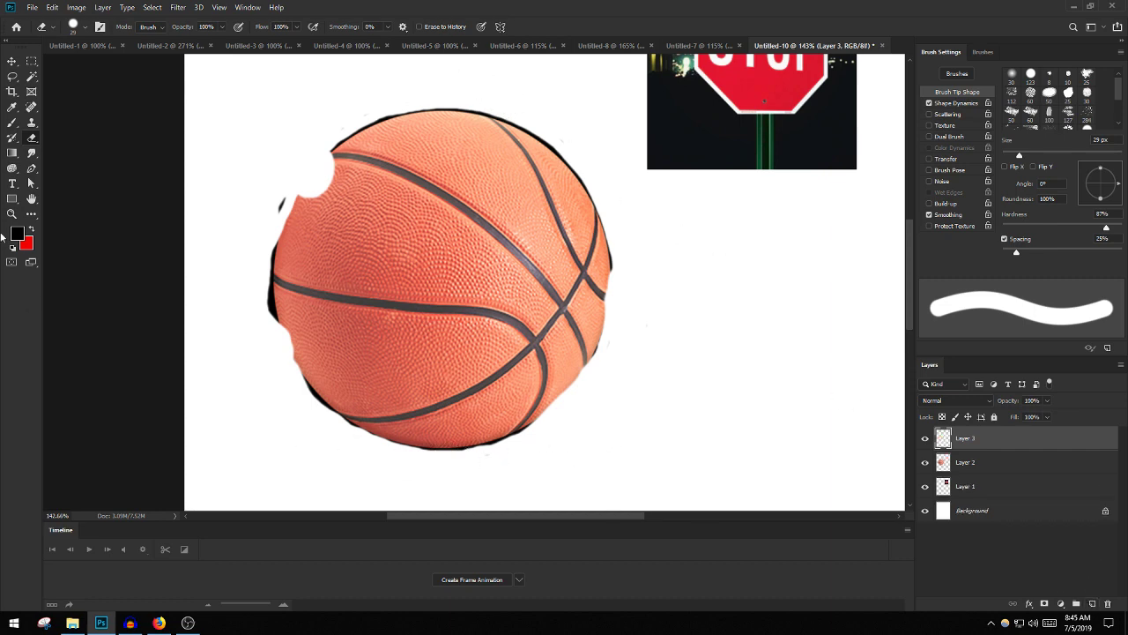
{"action": "left_click", "coordinate": [83, 27]}
{"action": "left_click_drag", "start_coordinate": [70, 65], "coordinate": [67, 65]}
{"action": "left_click", "coordinate": [476, 113]}
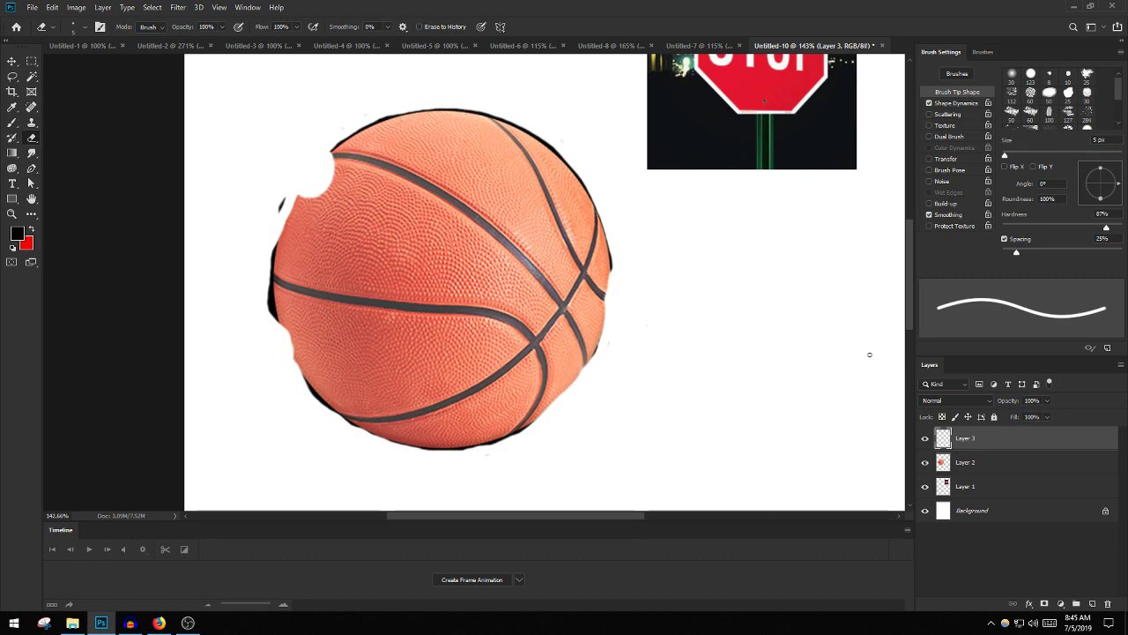
Trace the basketball's full outline in black on the new layer with a 6 px brush.
{"action": "left_click", "coordinate": [13, 124]}
{"action": "left_click", "coordinate": [73, 27]}
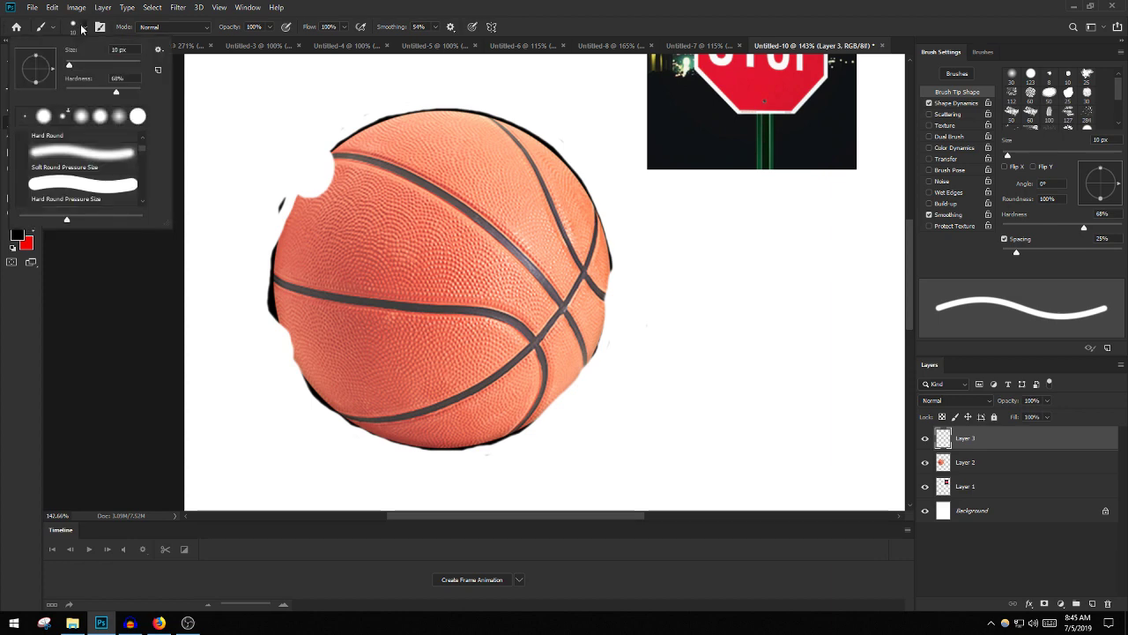
{"action": "type", "text": "6"}
{"action": "key", "text": "Return"}
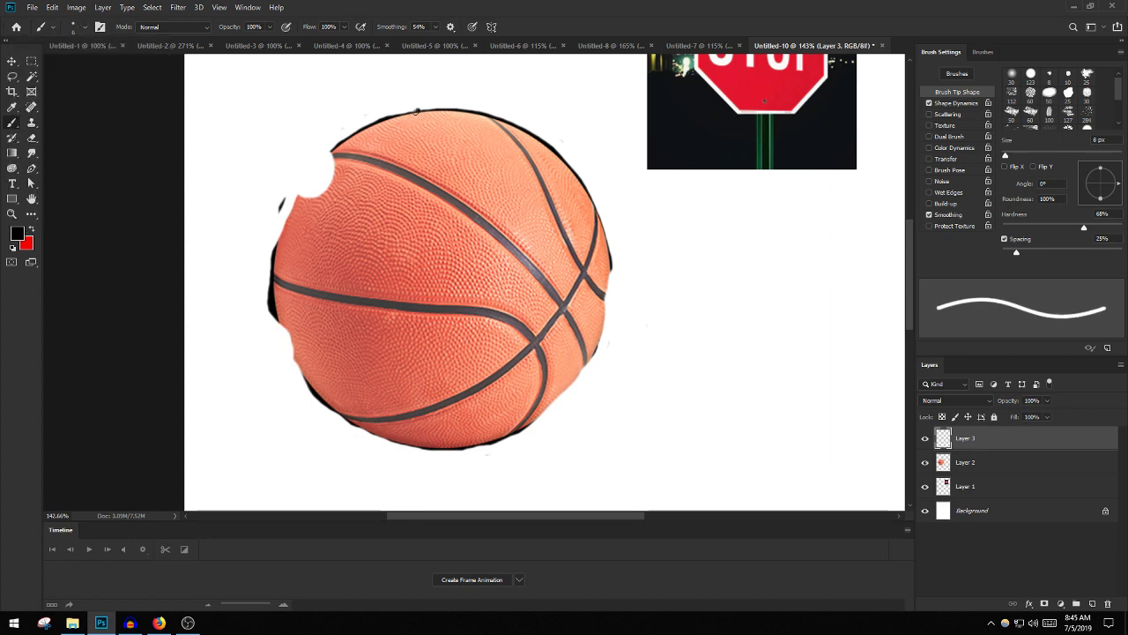
{"action": "left_click_drag", "start_coordinate": [418, 110], "coordinate": [371, 120]}
{"action": "left_click_drag", "start_coordinate": [308, 180], "coordinate": [273, 268]}
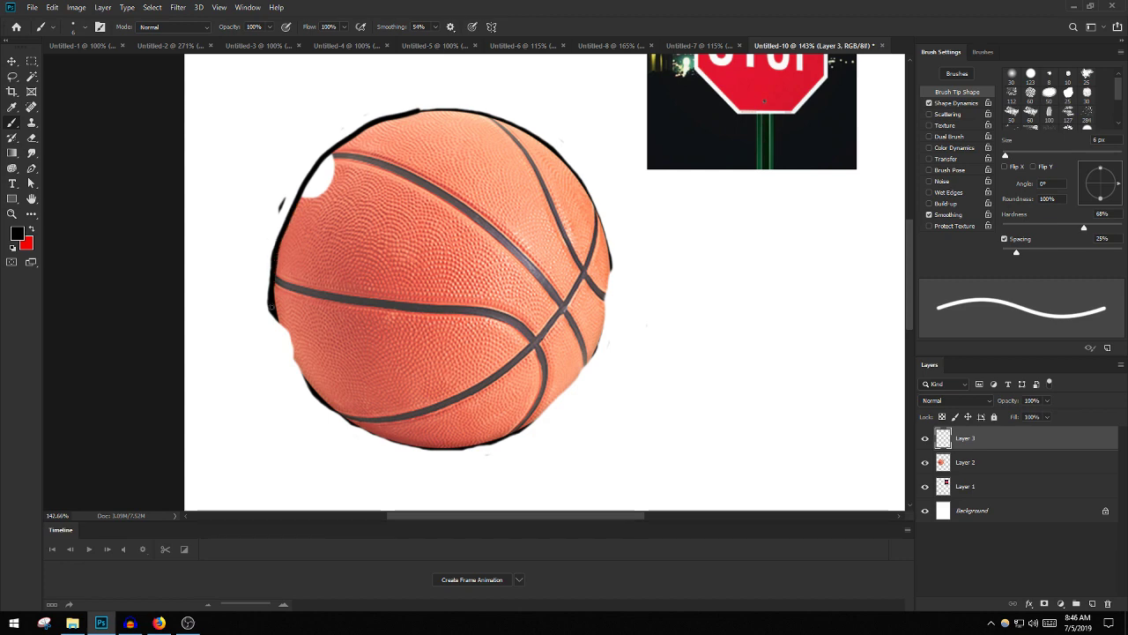
{"action": "left_click_drag", "start_coordinate": [287, 339], "coordinate": [300, 365]}
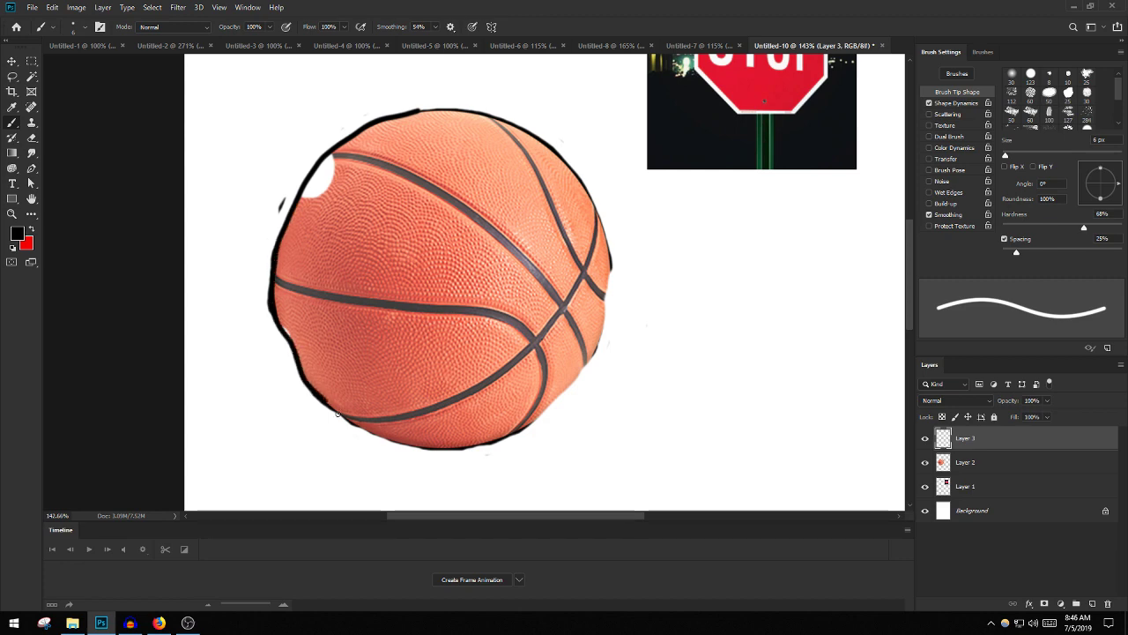
{"action": "mouse_move", "coordinate": [337, 413]}
{"action": "left_mouse_down"}
{"action": "mouse_move", "coordinate": [465, 448]}
{"action": "mouse_move", "coordinate": [524, 429]}
{"action": "mouse_move", "coordinate": [574, 374]}
{"action": "mouse_move", "coordinate": [609, 303]}
{"action": "mouse_move", "coordinate": [599, 227]}
{"action": "mouse_move", "coordinate": [568, 167]}
{"action": "mouse_move", "coordinate": [534, 137]}
{"action": "mouse_move", "coordinate": [418, 104]}
{"action": "left_mouse_up"}
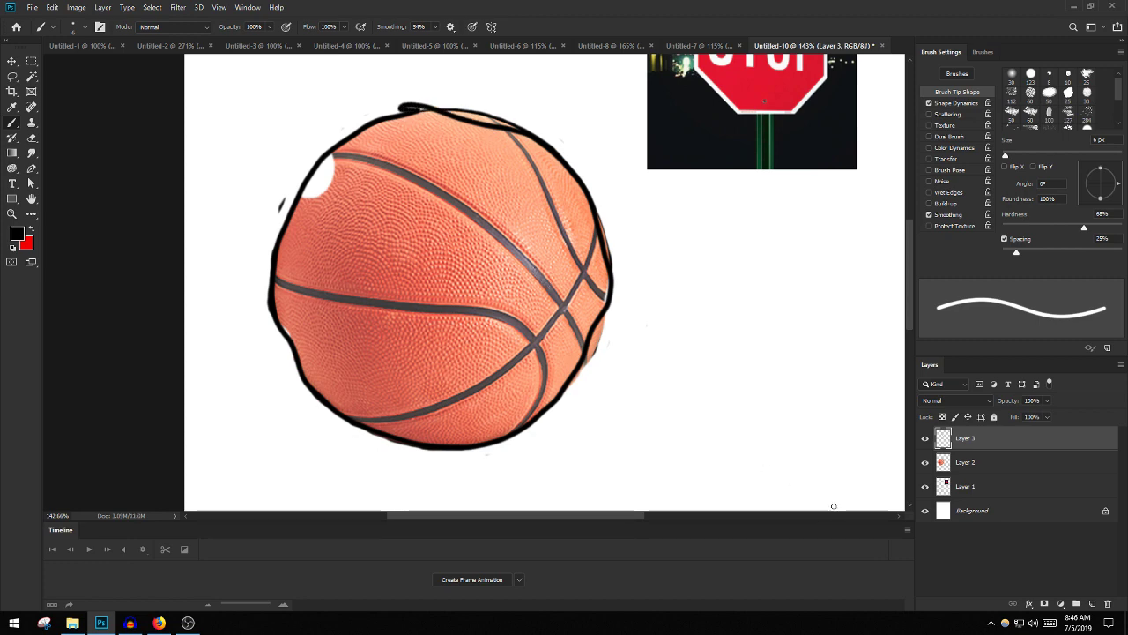
Add another layer and paint red vertical, horizontal and two diagonal lines crossing at the basketball's center.
{"action": "left_click", "coordinate": [1091, 604]}
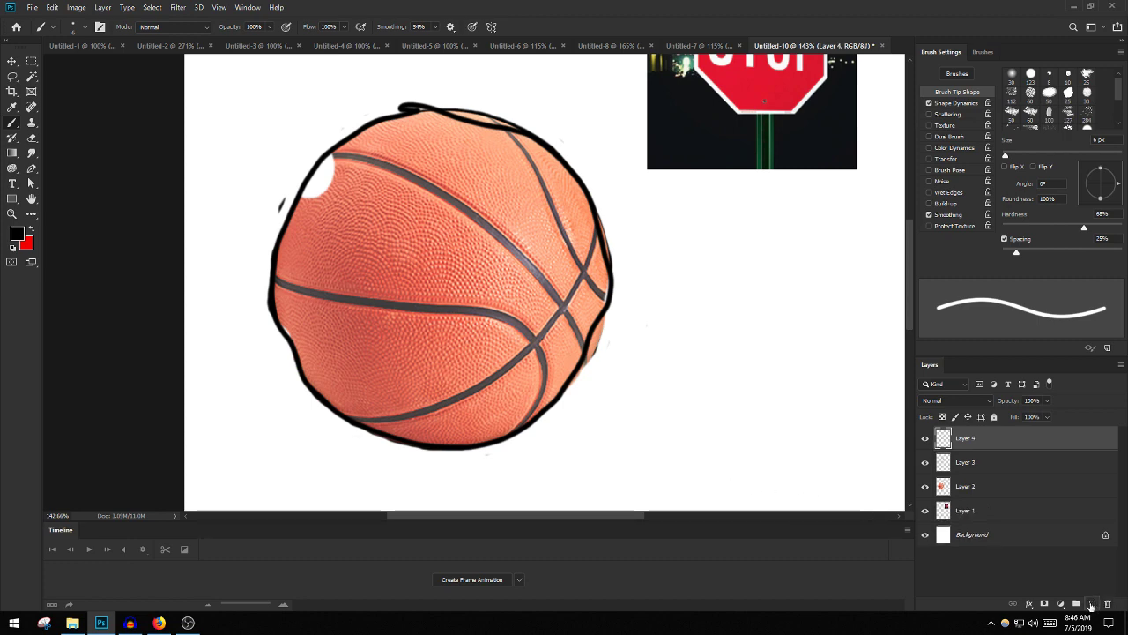
{"action": "left_click", "coordinate": [33, 229]}
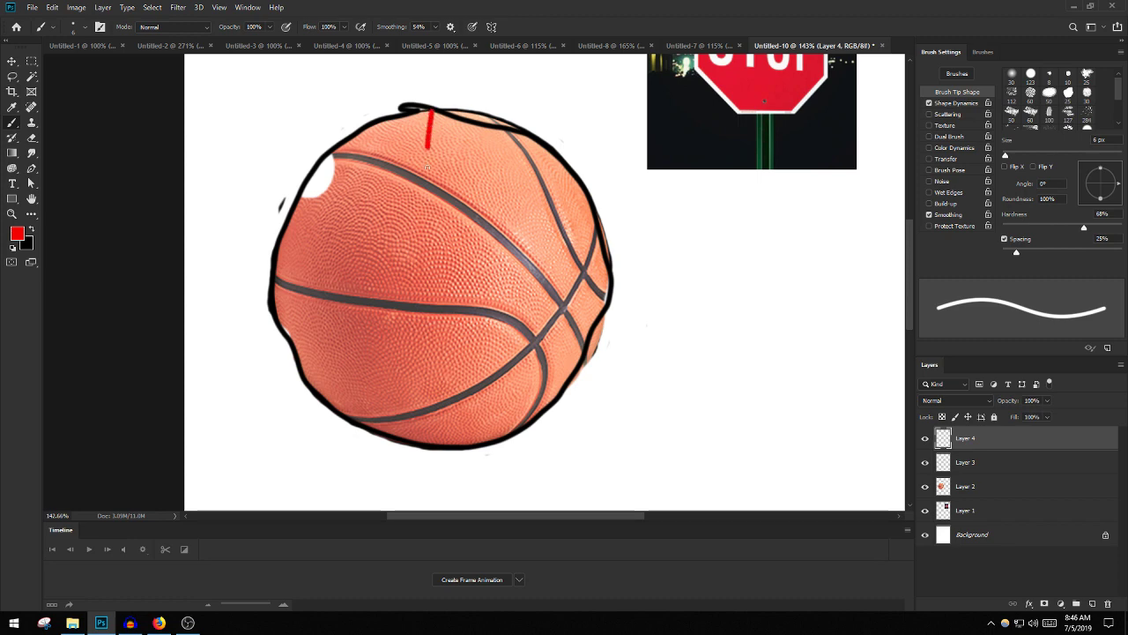
{"action": "left_click_drag", "start_coordinate": [428, 166], "coordinate": [439, 425]}
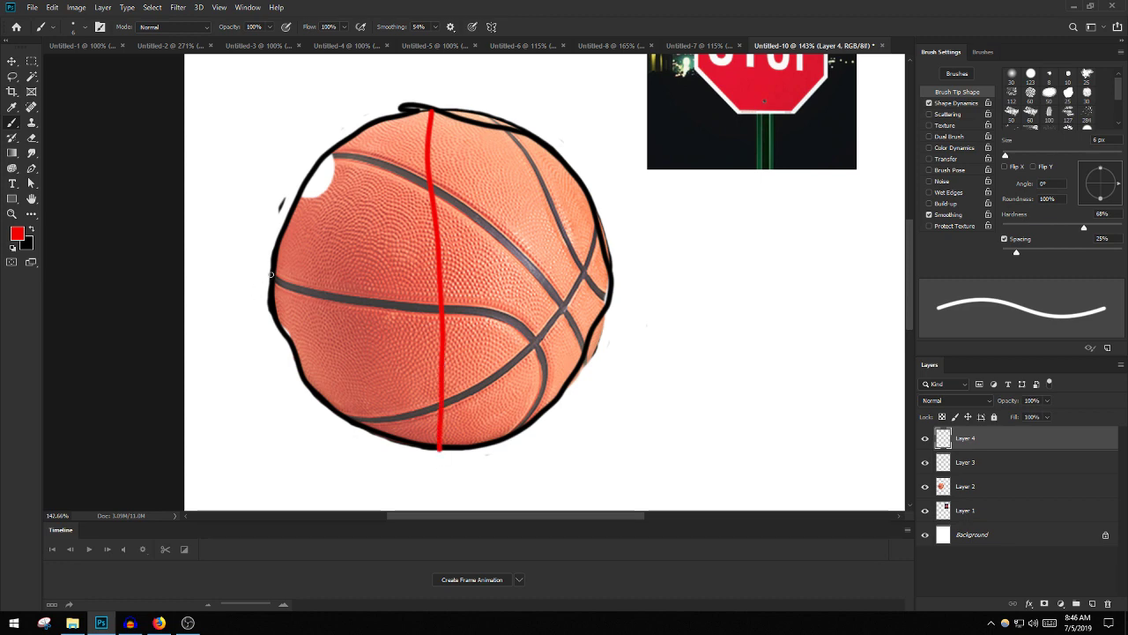
{"action": "left_click_drag", "start_coordinate": [299, 264], "coordinate": [615, 265]}
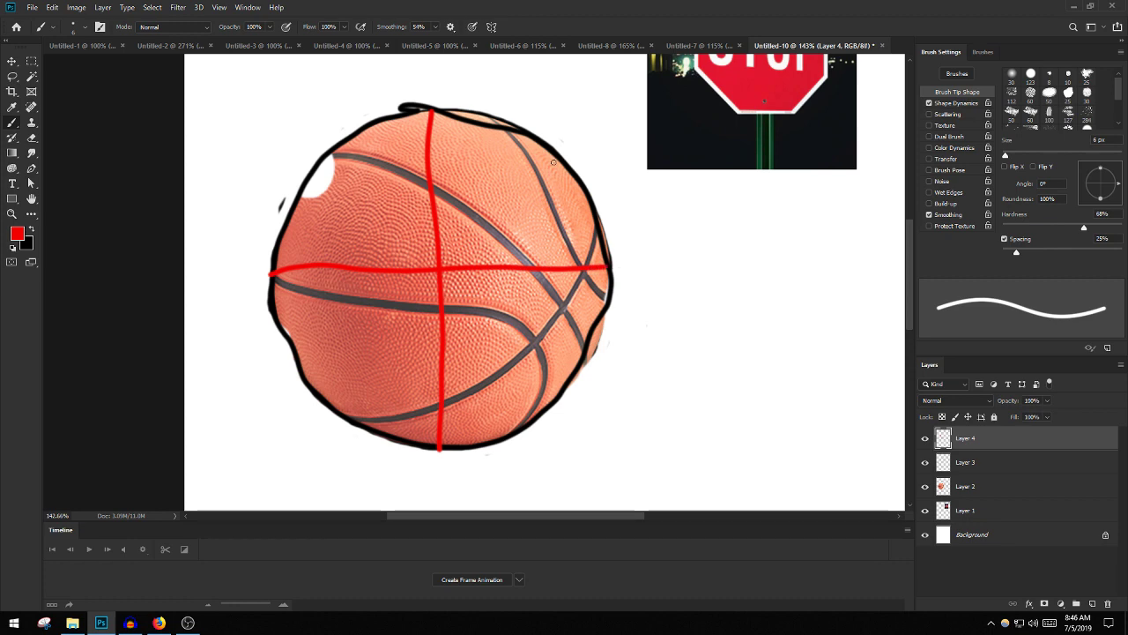
{"action": "left_click_drag", "start_coordinate": [540, 165], "coordinate": [457, 251]}
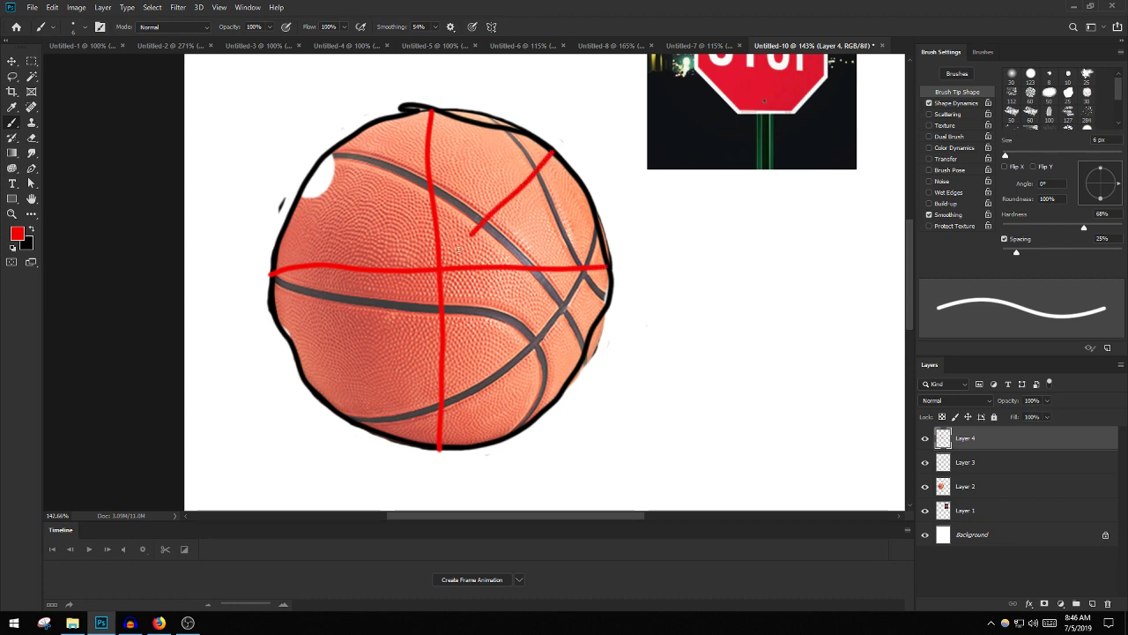
{"action": "left_click_drag", "start_coordinate": [425, 290], "coordinate": [326, 414]}
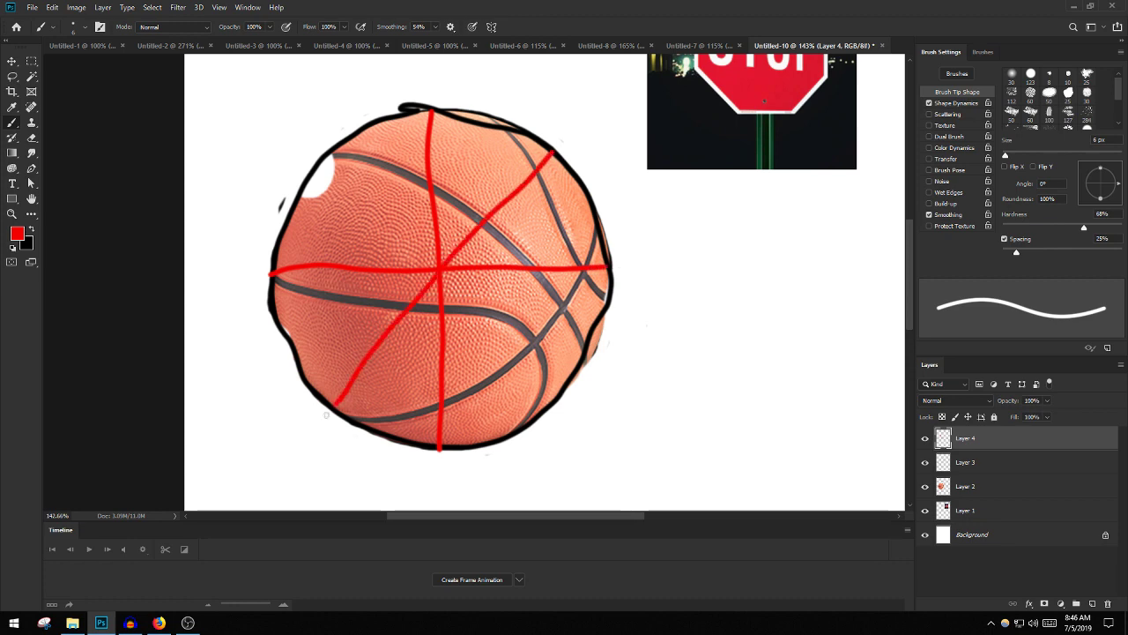
{"action": "mouse_move", "coordinate": [320, 176]}
{"action": "left_mouse_down"}
{"action": "mouse_move", "coordinate": [453, 282]}
{"action": "mouse_move", "coordinate": [534, 367]}
{"action": "left_mouse_up"}
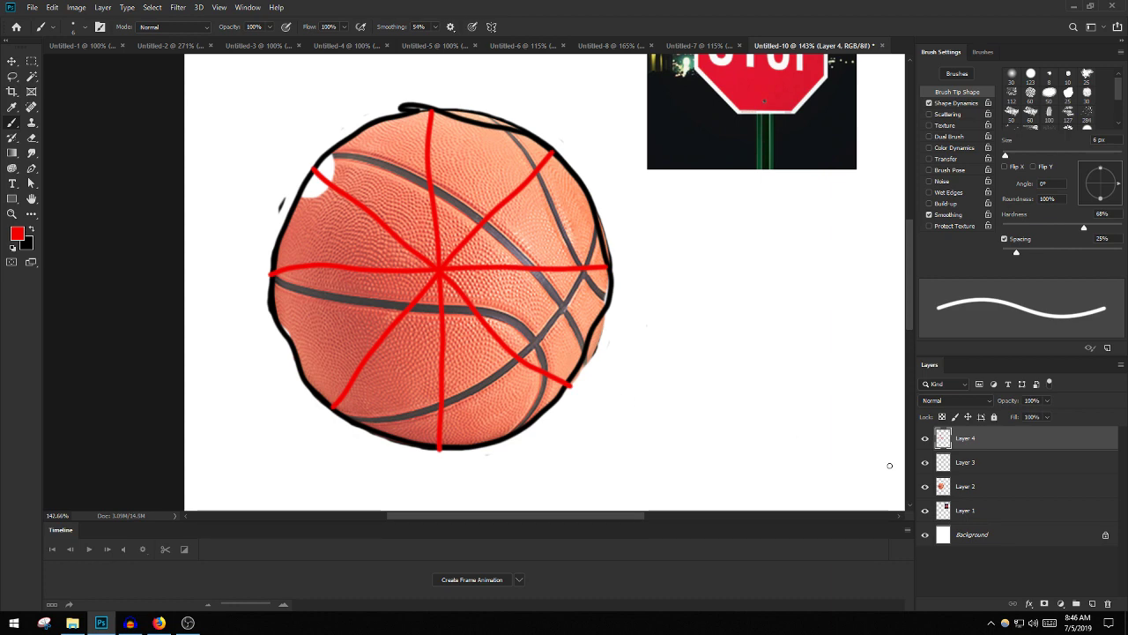
Add a new layer and connect the outer ends of the red guide lines with red strokes to form an octagon.
{"action": "left_click", "coordinate": [1092, 604]}
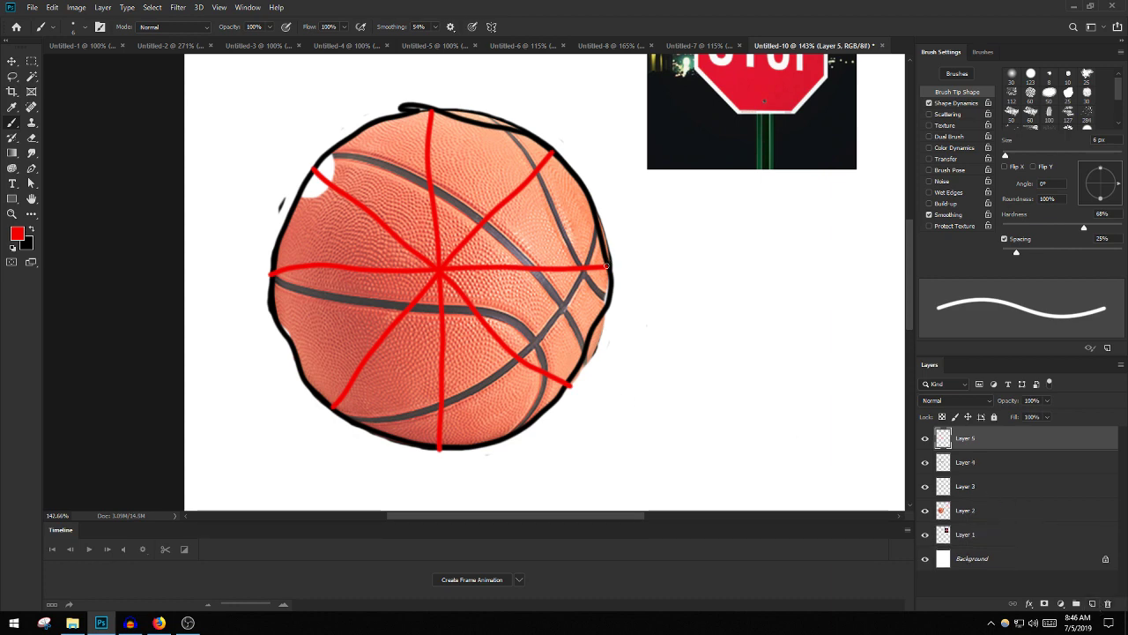
{"action": "mouse_move", "coordinate": [606, 267]}
{"action": "left_mouse_down"}
{"action": "mouse_move", "coordinate": [568, 397]}
{"action": "mouse_move", "coordinate": [531, 416]}
{"action": "mouse_move", "coordinate": [435, 457]}
{"action": "mouse_move", "coordinate": [328, 407]}
{"action": "left_mouse_up"}
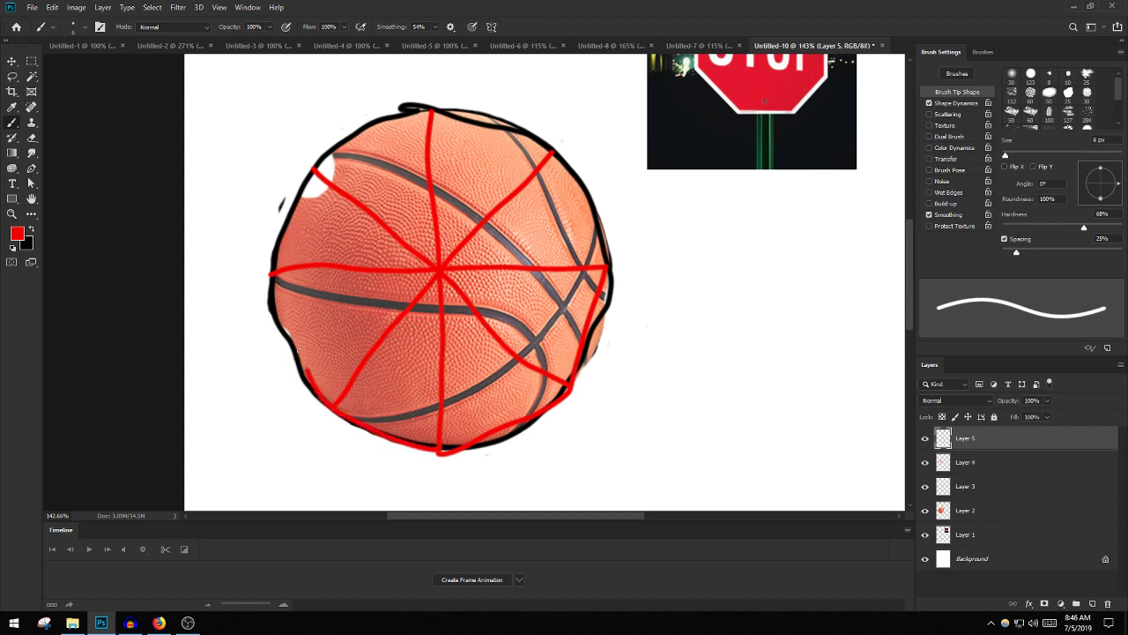
{"action": "left_click_drag", "start_coordinate": [273, 281], "coordinate": [268, 267]}
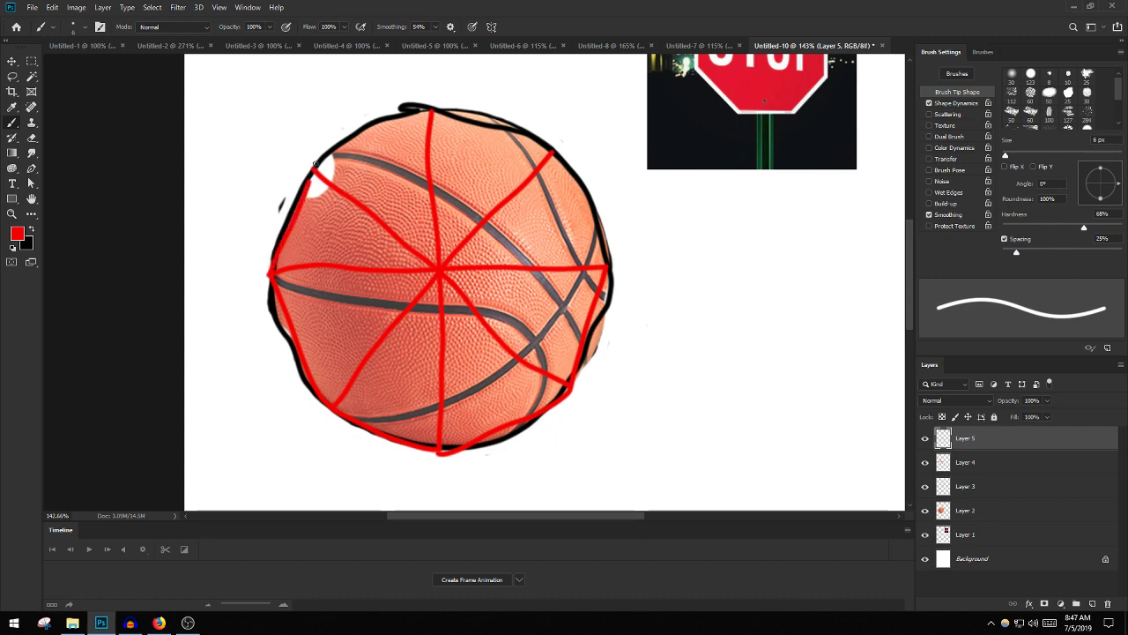
{"action": "mouse_move", "coordinate": [314, 168]}
{"action": "left_mouse_down"}
{"action": "mouse_move", "coordinate": [443, 108]}
{"action": "mouse_move", "coordinate": [431, 112]}
{"action": "mouse_move", "coordinate": [492, 136]}
{"action": "left_mouse_up"}
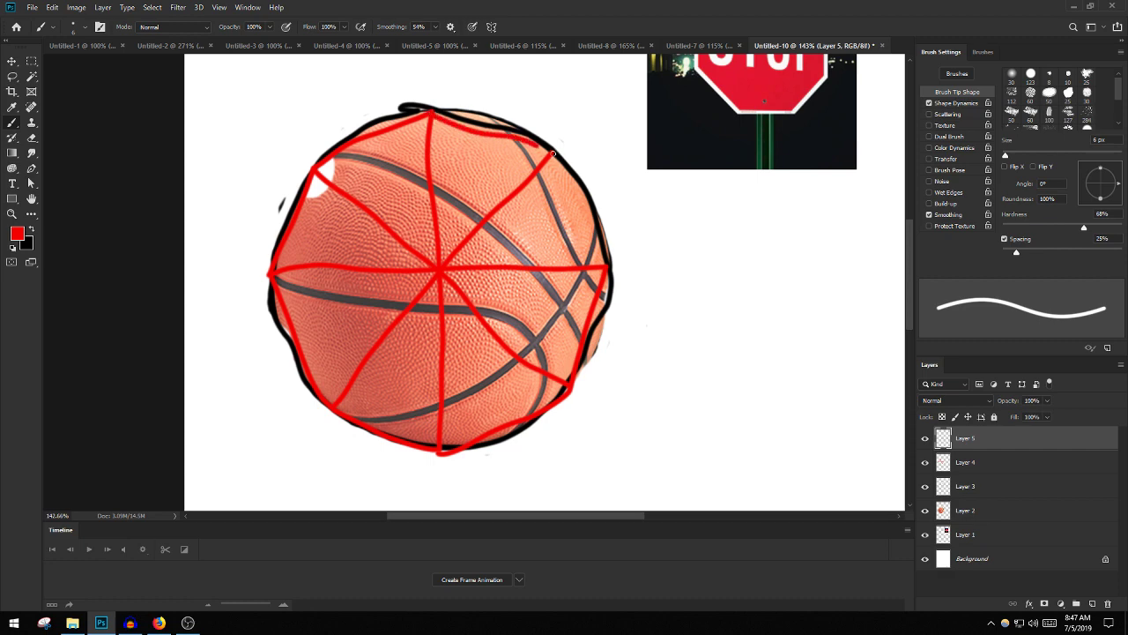
{"action": "left_click_drag", "start_coordinate": [561, 176], "coordinate": [609, 263]}
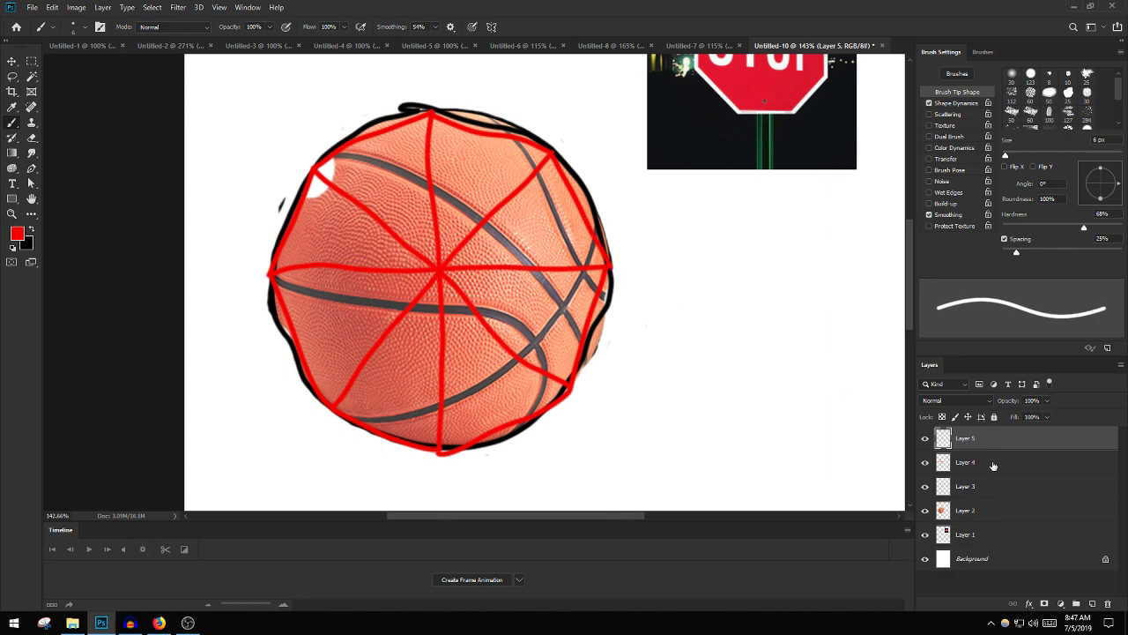
Hide Layer 4, Layer 3 and Layer 2, leaving the octagon layer visible.
{"action": "left_click", "coordinate": [925, 462]}
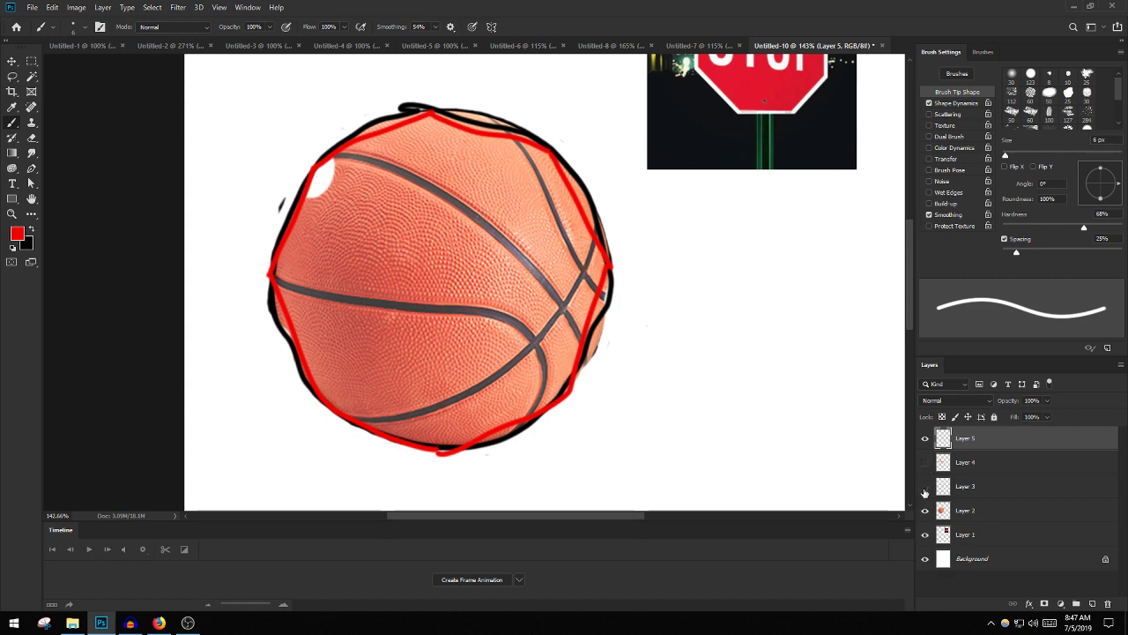
{"action": "left_click", "coordinate": [925, 485]}
{"action": "left_click", "coordinate": [925, 509]}
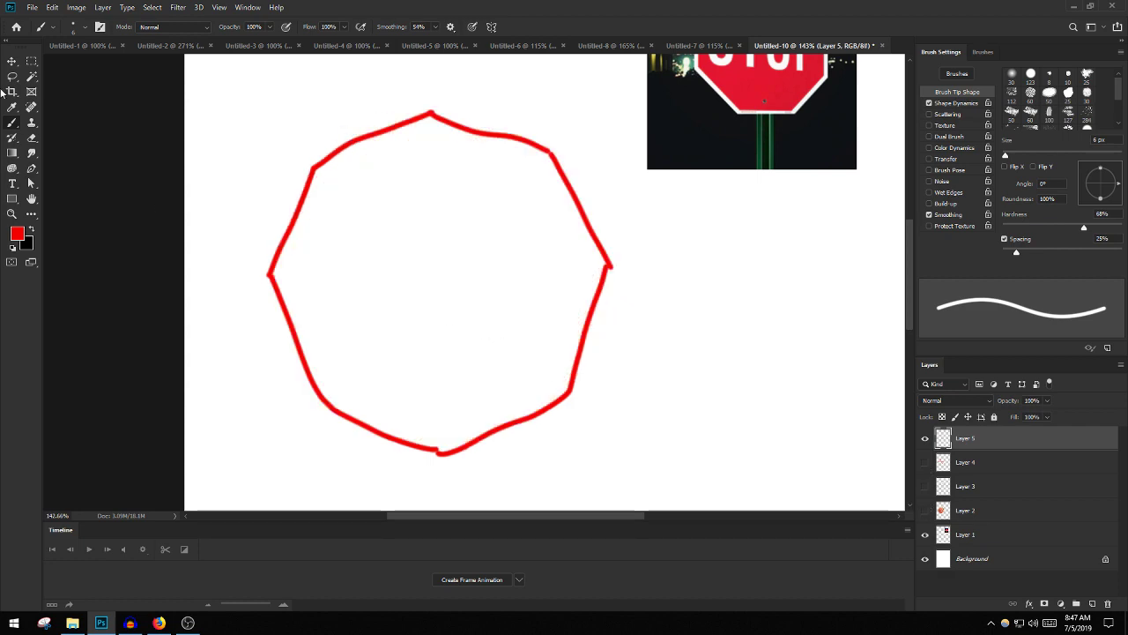
Rotate the red octagon about 22° clockwise so it has a flat top edge, and move it up on the canvas.
{"action": "left_click", "coordinate": [12, 61]}
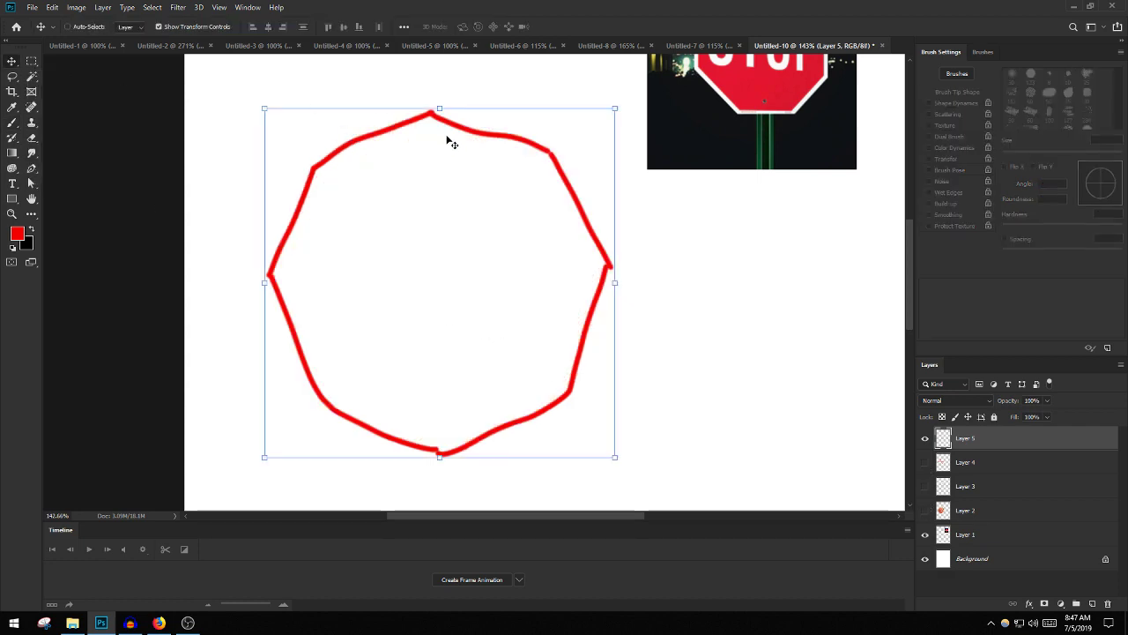
{"action": "left_click_drag", "start_coordinate": [625, 134], "coordinate": [654, 220]}
{"action": "left_click_drag", "start_coordinate": [455, 296], "coordinate": [458, 224]}
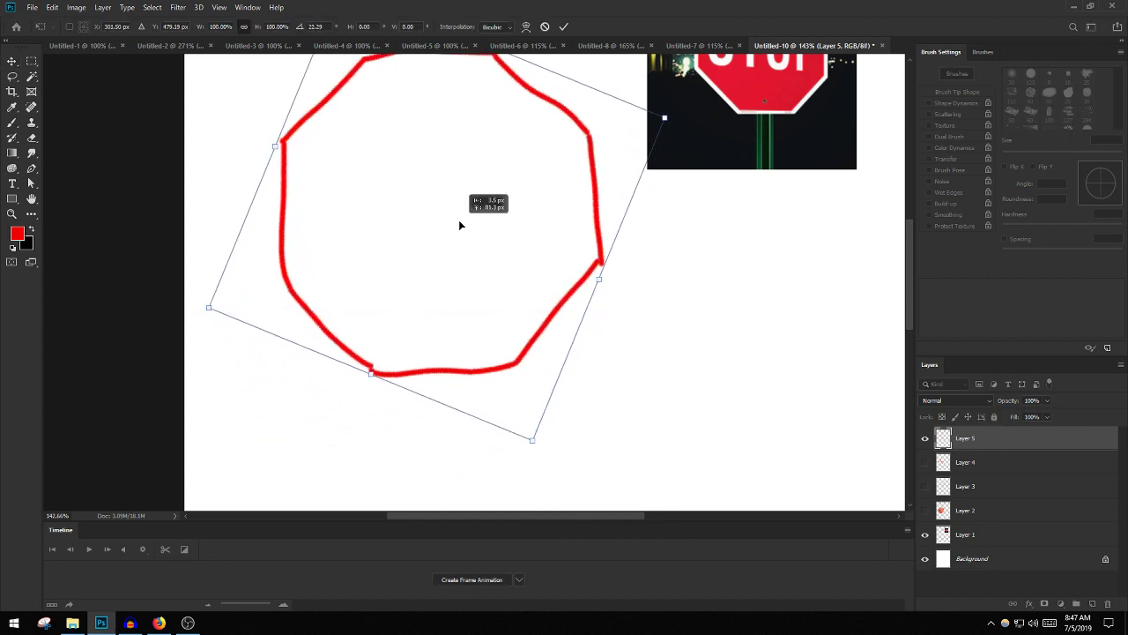
{"action": "left_click", "coordinate": [16, 63]}
{"action": "scroll", "coordinate": [220, 174], "scroll_direction": "up", "scroll_amount": 1}
Set the brush size to 61 px and fill the inside of the octagon with red paint.
{"action": "left_click", "coordinate": [15, 123]}
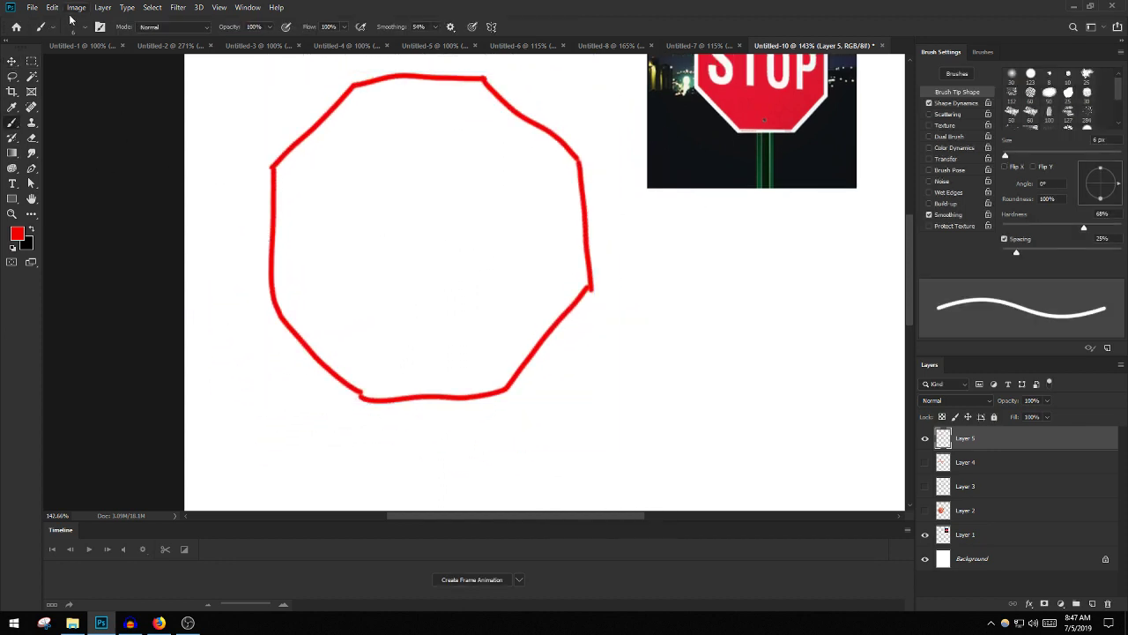
{"action": "left_click", "coordinate": [84, 28]}
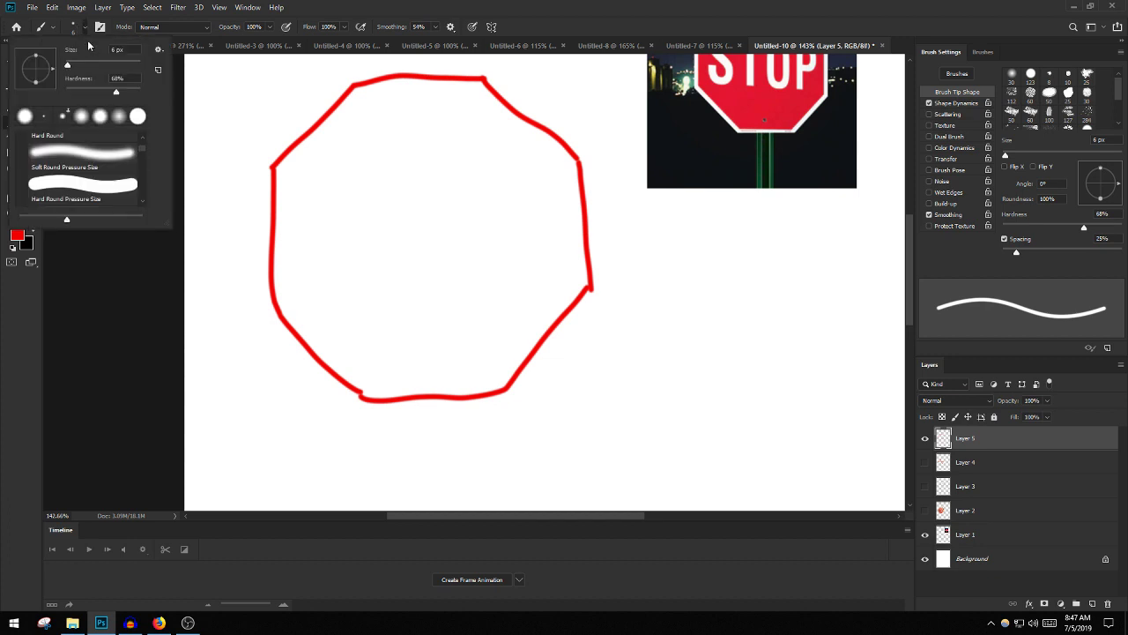
{"action": "left_click", "coordinate": [370, 106]}
{"action": "left_click", "coordinate": [364, 110]}
{"action": "mouse_move", "coordinate": [361, 113]}
{"action": "left_mouse_down"}
{"action": "mouse_move", "coordinate": [299, 181]}
{"action": "mouse_move", "coordinate": [341, 133]}
{"action": "mouse_move", "coordinate": [298, 170]}
{"action": "mouse_move", "coordinate": [299, 199]}
{"action": "mouse_move", "coordinate": [296, 181]}
{"action": "mouse_move", "coordinate": [302, 310]}
{"action": "mouse_move", "coordinate": [316, 327]}
{"action": "mouse_move", "coordinate": [324, 316]}
{"action": "mouse_move", "coordinate": [353, 361]}
{"action": "mouse_move", "coordinate": [334, 326]}
{"action": "mouse_move", "coordinate": [375, 376]}
{"action": "mouse_move", "coordinate": [493, 371]}
{"action": "mouse_move", "coordinate": [470, 371]}
{"action": "mouse_move", "coordinate": [492, 370]}
{"action": "mouse_move", "coordinate": [548, 280]}
{"action": "mouse_move", "coordinate": [578, 266]}
{"action": "mouse_move", "coordinate": [535, 319]}
{"action": "mouse_move", "coordinate": [561, 268]}
{"action": "mouse_move", "coordinate": [559, 171]}
{"action": "mouse_move", "coordinate": [539, 143]}
{"action": "mouse_move", "coordinate": [464, 95]}
{"action": "mouse_move", "coordinate": [365, 101]}
{"action": "mouse_move", "coordinate": [482, 139]}
{"action": "mouse_move", "coordinate": [406, 242]}
{"action": "mouse_move", "coordinate": [362, 161]}
{"action": "mouse_move", "coordinate": [387, 220]}
{"action": "mouse_move", "coordinate": [334, 201]}
{"action": "mouse_move", "coordinate": [411, 132]}
{"action": "mouse_move", "coordinate": [350, 275]}
{"action": "mouse_move", "coordinate": [326, 196]}
{"action": "mouse_move", "coordinate": [357, 333]}
{"action": "mouse_move", "coordinate": [451, 374]}
{"action": "mouse_move", "coordinate": [383, 346]}
{"action": "mouse_move", "coordinate": [468, 287]}
{"action": "mouse_move", "coordinate": [480, 264]}
{"action": "mouse_move", "coordinate": [396, 291]}
{"action": "mouse_move", "coordinate": [404, 269]}
{"action": "mouse_move", "coordinate": [370, 171]}
{"action": "mouse_move", "coordinate": [511, 176]}
{"action": "mouse_move", "coordinate": [503, 252]}
{"action": "mouse_move", "coordinate": [355, 333]}
{"action": "left_mouse_up"}
{"action": "mouse_move", "coordinate": [460, 214]}
{"action": "left_mouse_down"}
{"action": "mouse_move", "coordinate": [548, 264]}
{"action": "mouse_move", "coordinate": [481, 248]}
{"action": "mouse_move", "coordinate": [484, 184]}
{"action": "left_mouse_up"}
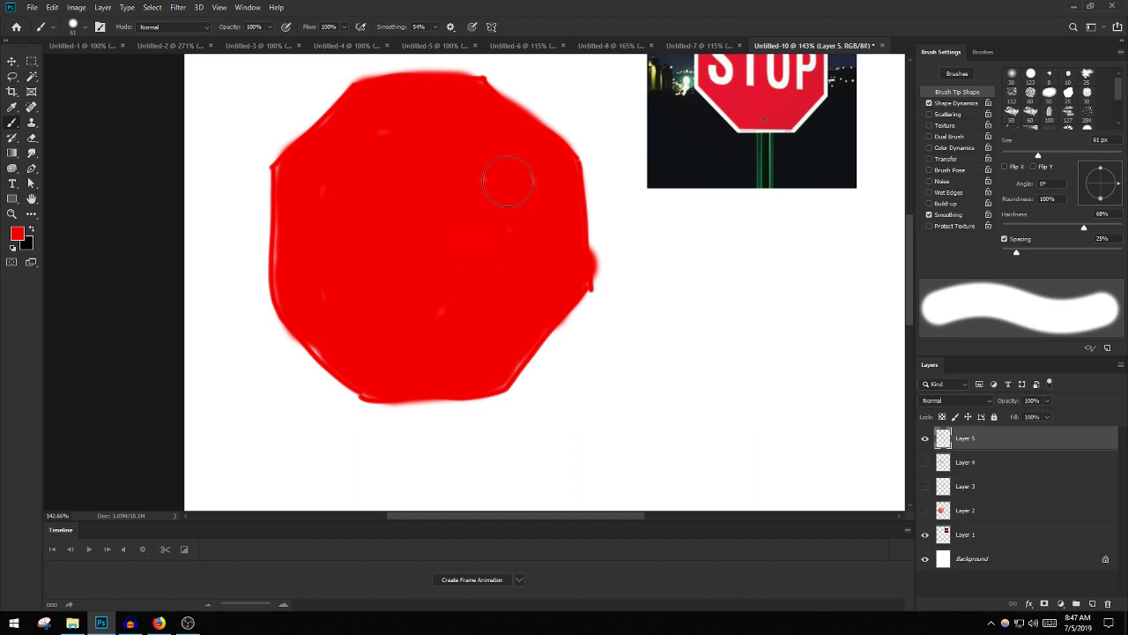
Set the eraser size to 17 px and erase the letters STOP out of the red octagon.
{"action": "scroll", "coordinate": [549, 312], "scroll_direction": "up", "scroll_amount": 2}
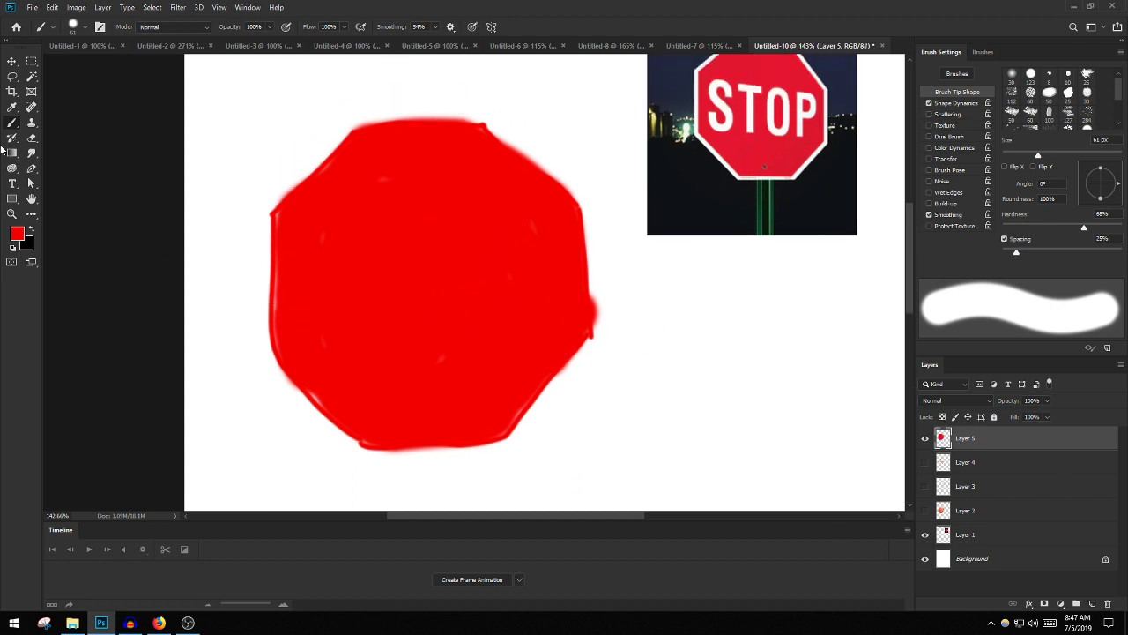
{"action": "left_click", "coordinate": [32, 137]}
{"action": "left_click", "coordinate": [79, 26]}
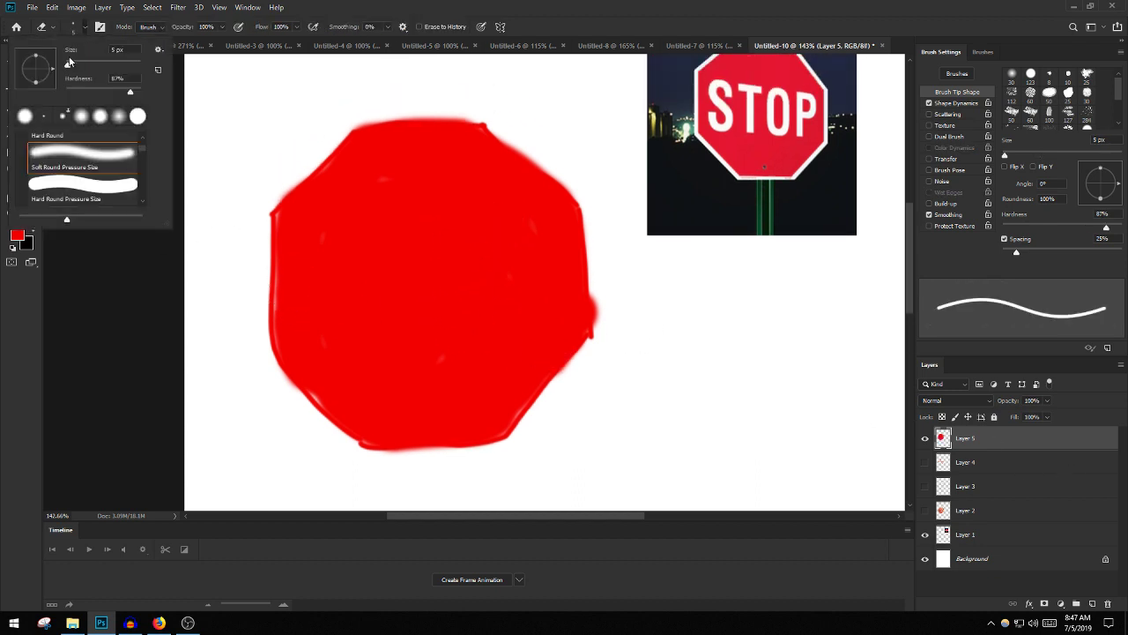
{"action": "left_click", "coordinate": [248, 7]}
{"action": "left_click", "coordinate": [350, 4]}
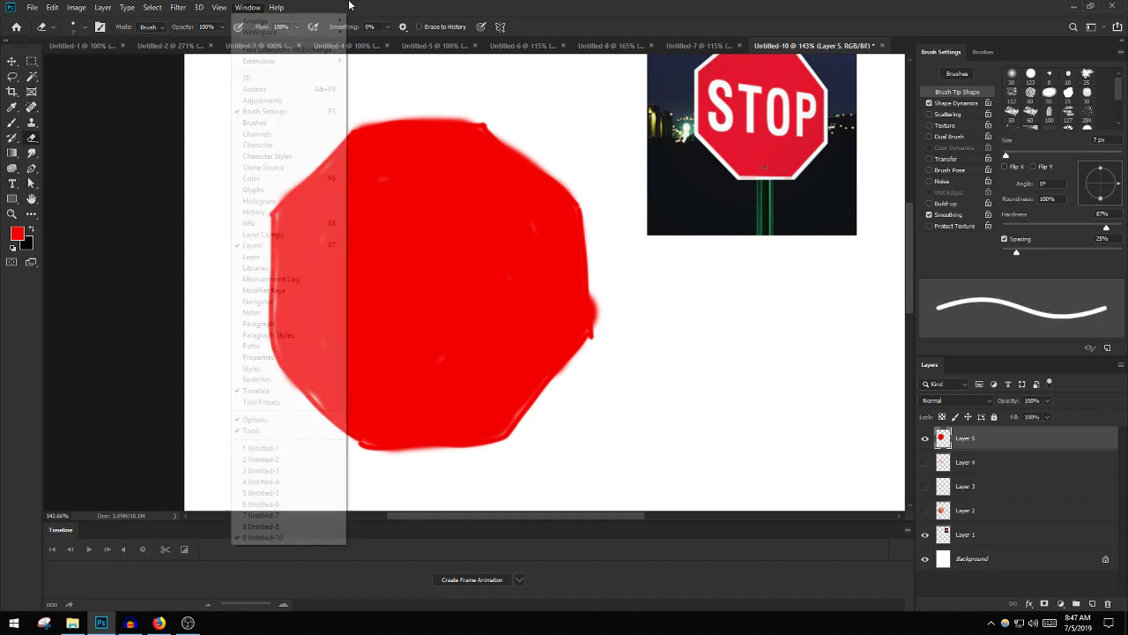
{"action": "left_click", "coordinate": [84, 28]}
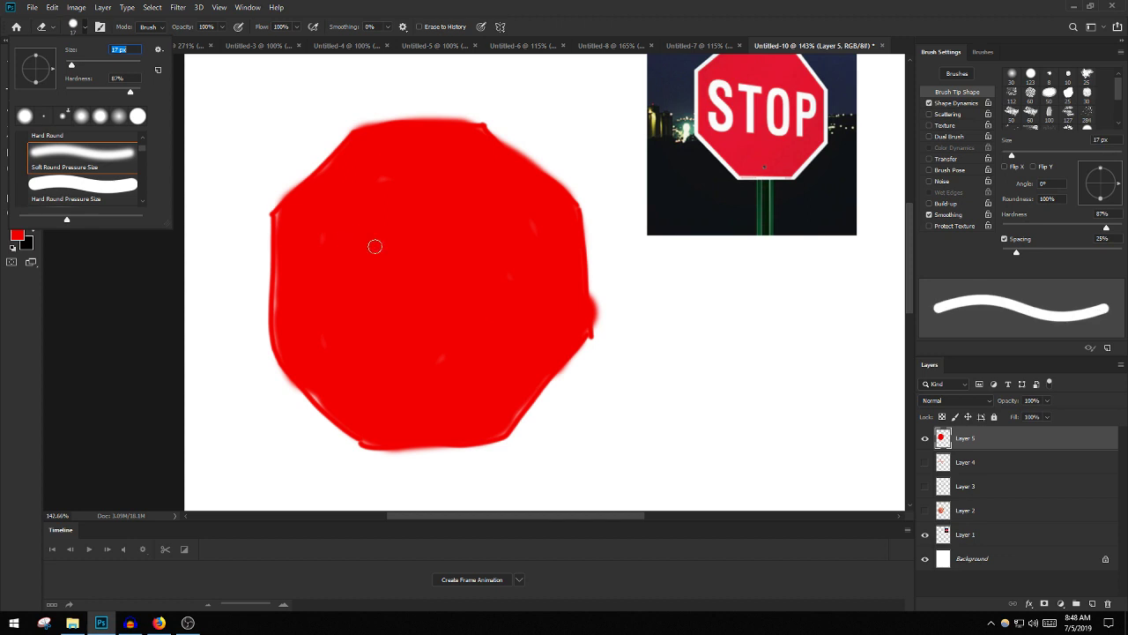
{"action": "mouse_move", "coordinate": [346, 226]}
{"action": "left_mouse_down"}
{"action": "mouse_move", "coordinate": [324, 257]}
{"action": "mouse_move", "coordinate": [365, 293]}
{"action": "mouse_move", "coordinate": [351, 317]}
{"action": "mouse_move", "coordinate": [322, 319]}
{"action": "left_mouse_up"}
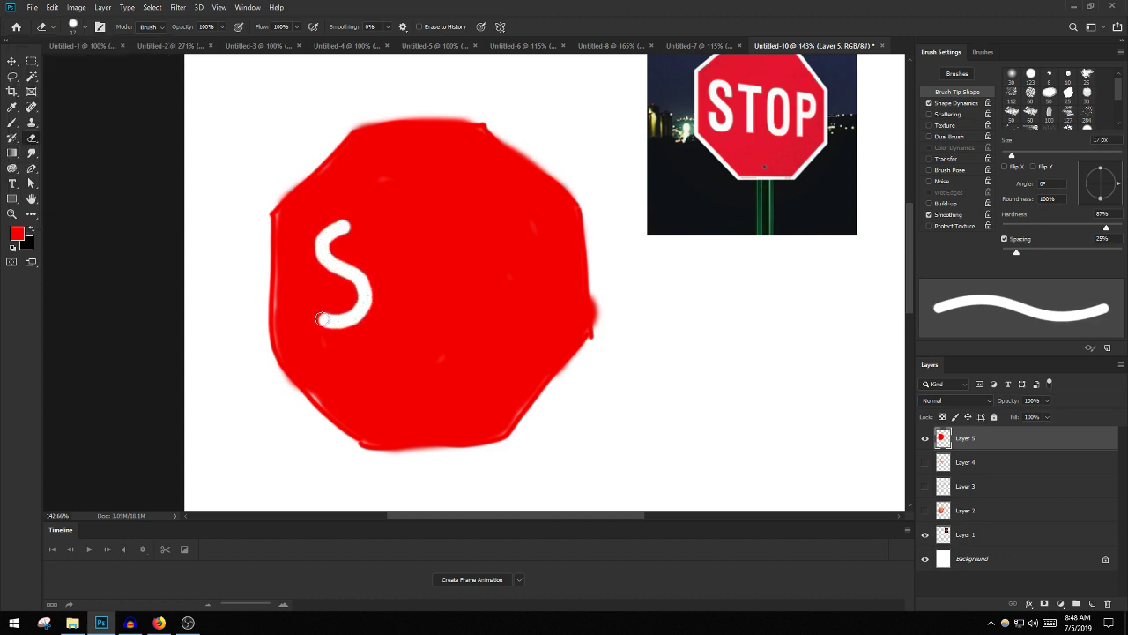
{"action": "mouse_move", "coordinate": [384, 227]}
{"action": "left_mouse_down"}
{"action": "mouse_move", "coordinate": [435, 223]}
{"action": "mouse_move", "coordinate": [409, 232]}
{"action": "mouse_move", "coordinate": [416, 307]}
{"action": "left_mouse_up"}
{"action": "mouse_move", "coordinate": [499, 230]}
{"action": "left_mouse_down"}
{"action": "mouse_move", "coordinate": [459, 240]}
{"action": "mouse_move", "coordinate": [449, 267]}
{"action": "mouse_move", "coordinate": [456, 322]}
{"action": "mouse_move", "coordinate": [478, 324]}
{"action": "mouse_move", "coordinate": [506, 292]}
{"action": "mouse_move", "coordinate": [497, 231]}
{"action": "mouse_move", "coordinate": [532, 228]}
{"action": "mouse_move", "coordinate": [534, 331]}
{"action": "left_mouse_up"}
{"action": "left_click_drag", "start_coordinate": [534, 231], "coordinate": [571, 240]}
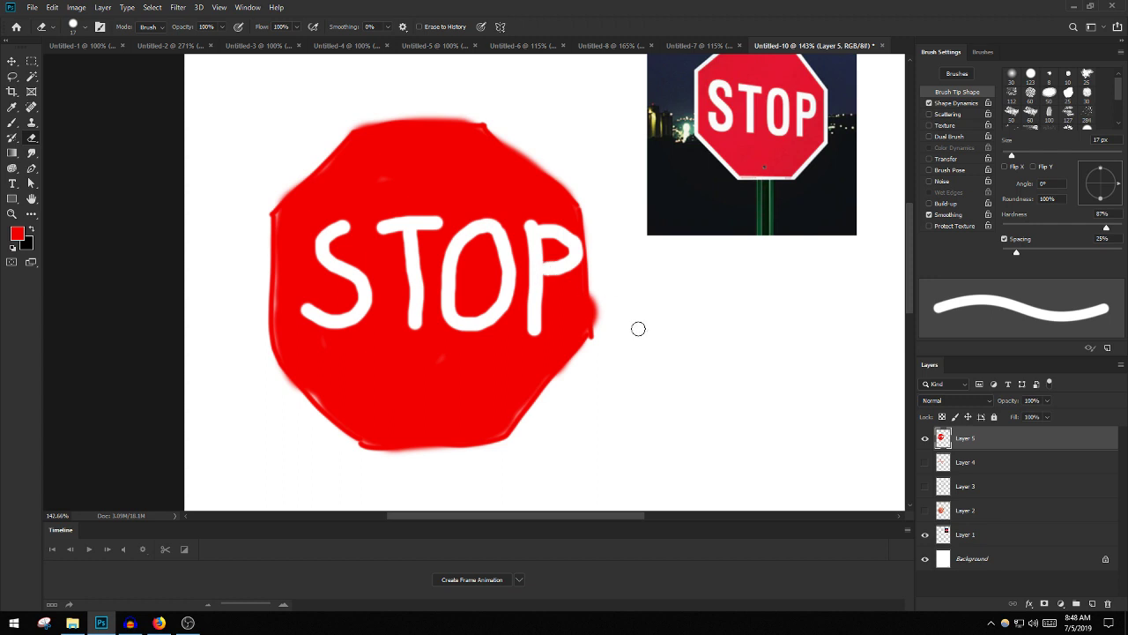
Swap the foreground color to black and set the eraser size to 9 px.
{"action": "scroll", "coordinate": [79, 221], "scroll_direction": "down", "scroll_amount": 2}
{"action": "left_click", "coordinate": [31, 230]}
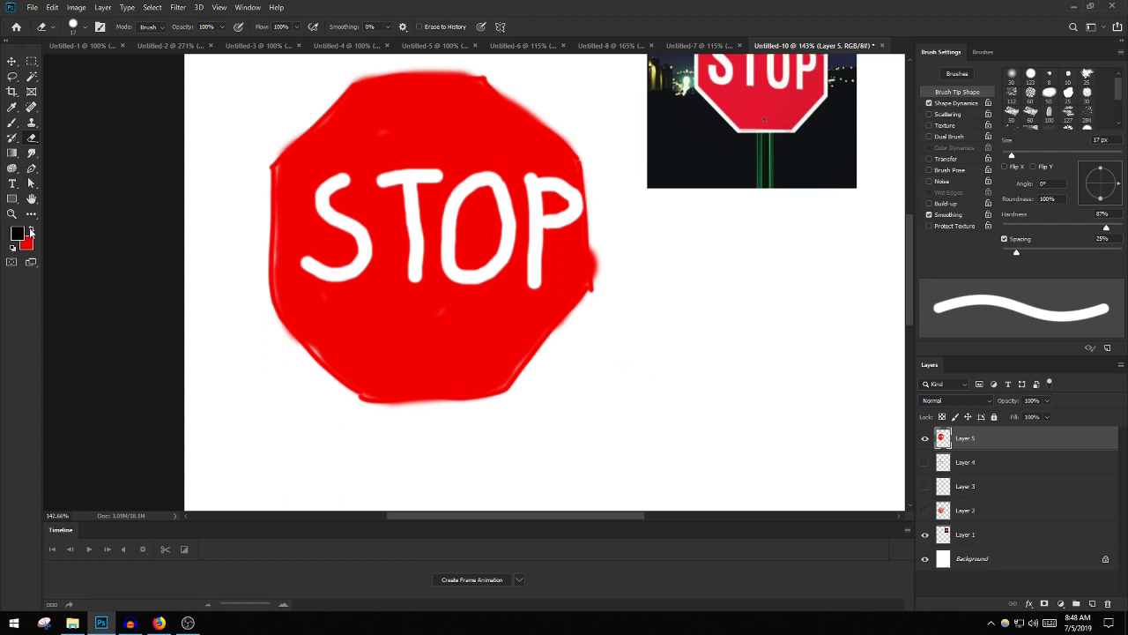
{"action": "left_click", "coordinate": [74, 28]}
{"action": "left_click_drag", "start_coordinate": [71, 67], "coordinate": [69, 67]}
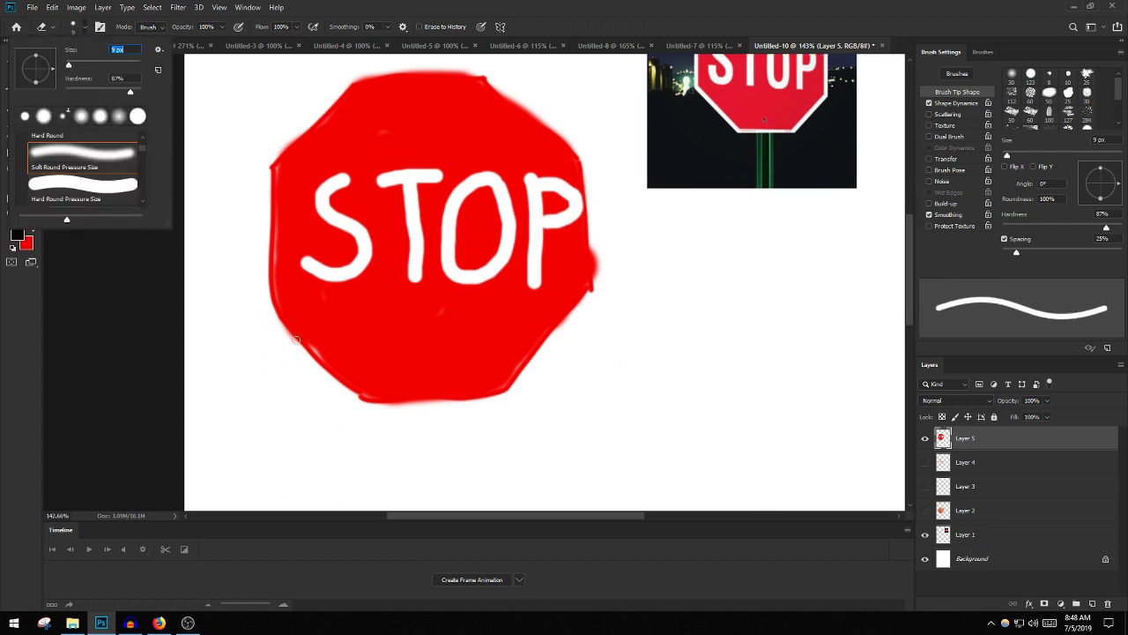
{"action": "left_click", "coordinate": [422, 407]}
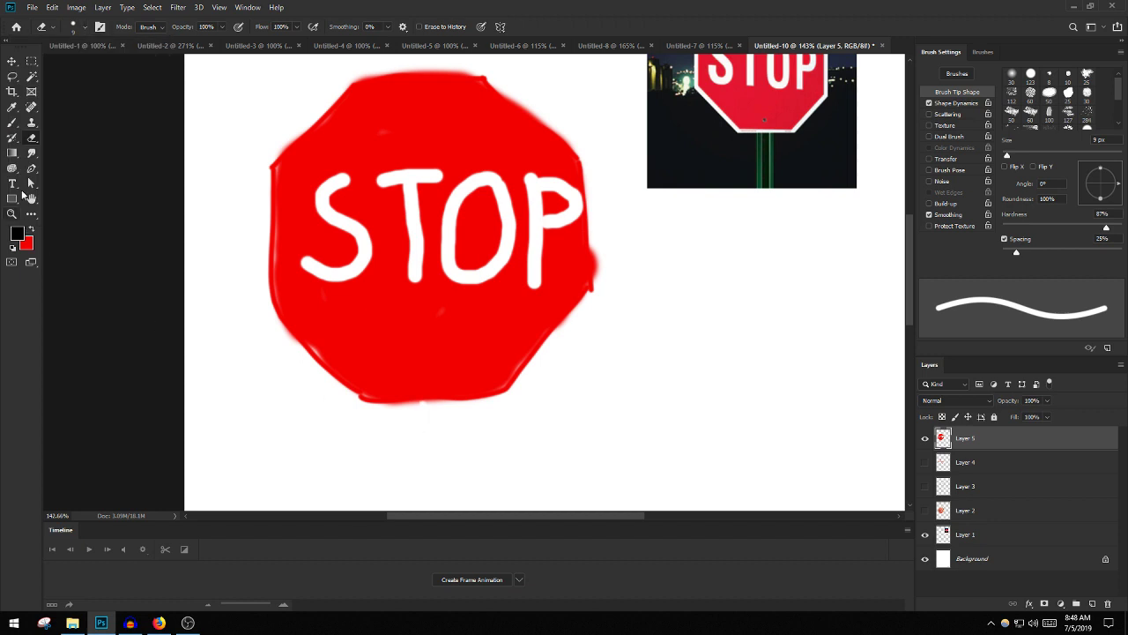
Paint a black vertical pole down from the octagon's bottom edge with a 10 px brush.
{"action": "left_click", "coordinate": [13, 122]}
{"action": "left_click", "coordinate": [75, 27]}
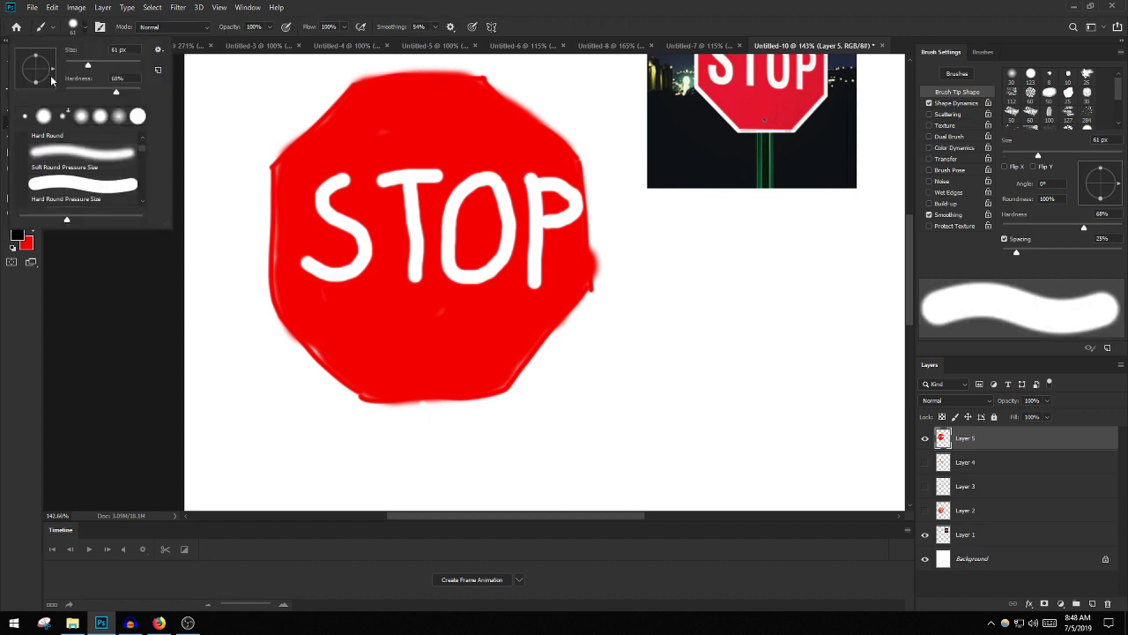
{"action": "left_click", "coordinate": [72, 60]}
{"action": "left_click", "coordinate": [422, 403]}
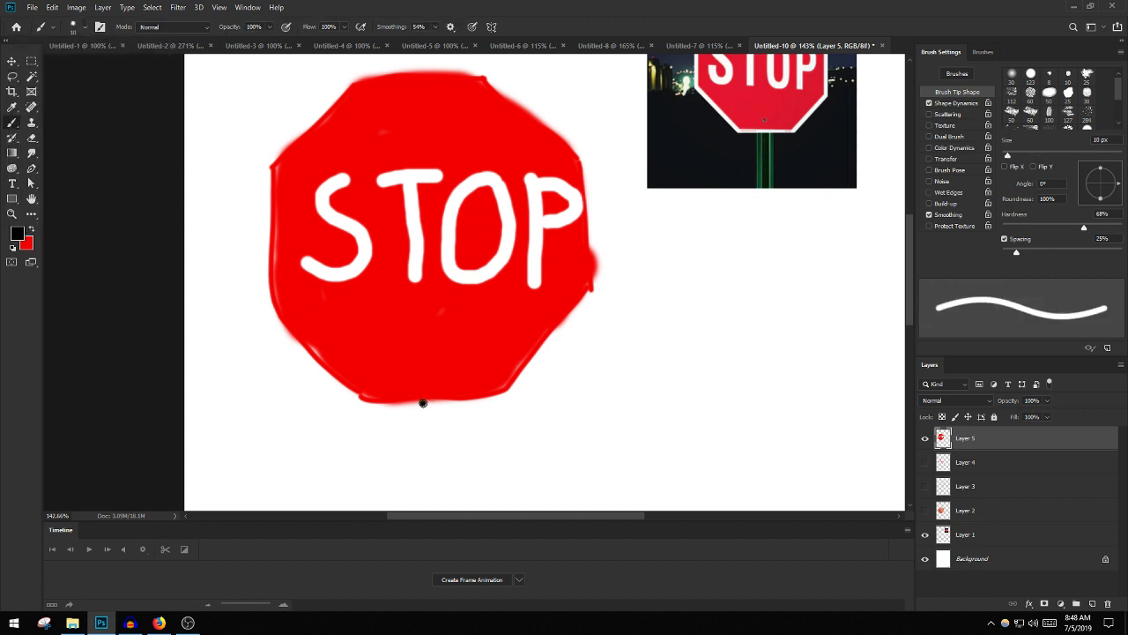
{"action": "left_click_drag", "start_coordinate": [420, 447], "coordinate": [423, 497]}
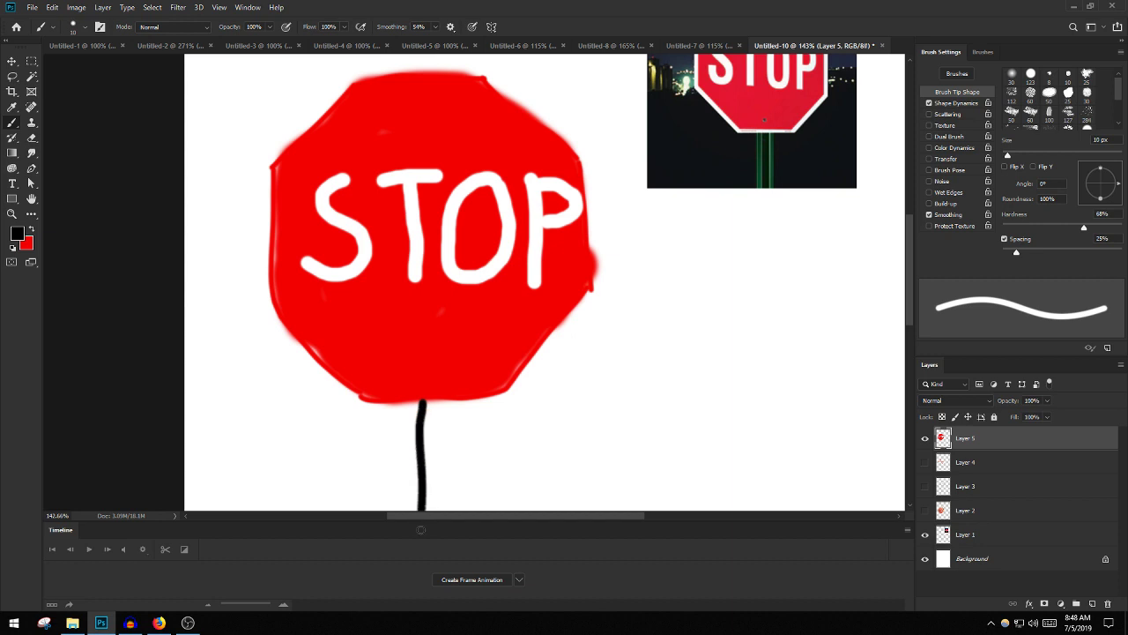
{"action": "left_click", "coordinate": [13, 212]}
{"action": "left_click_drag", "start_coordinate": [616, 392], "coordinate": [584, 402]}
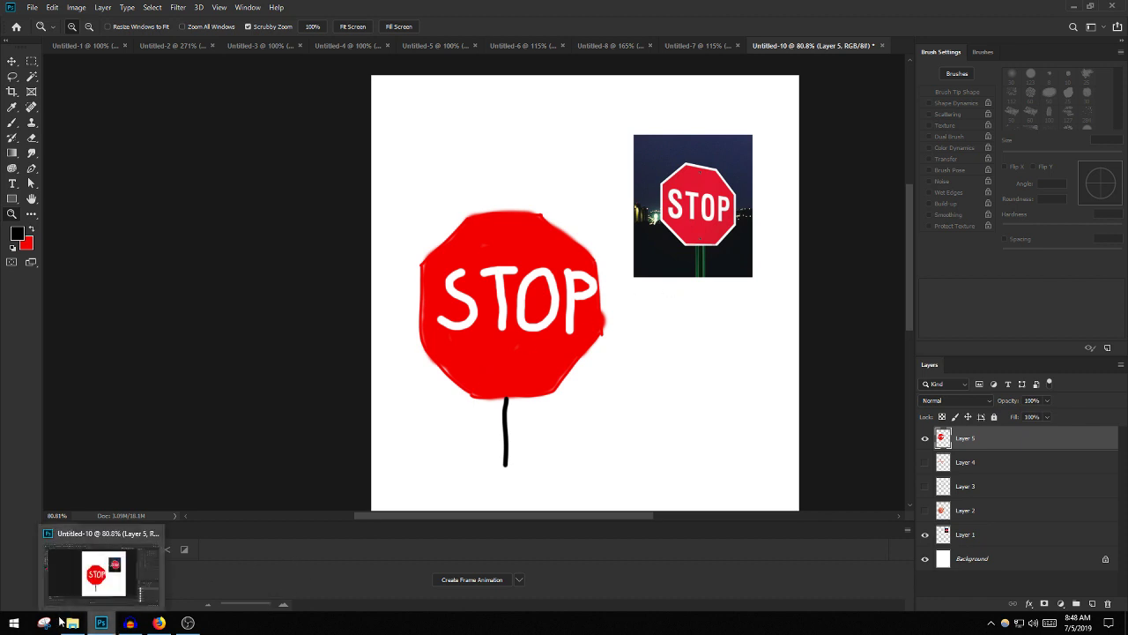
{"action": "mouse_move", "coordinate": [162, 623]}
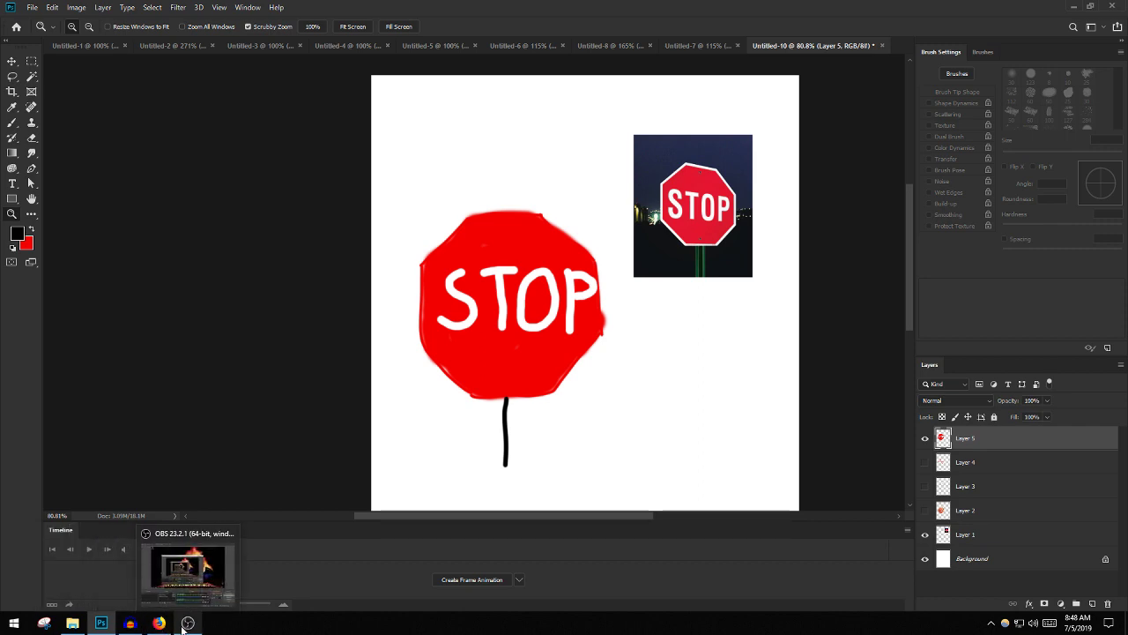